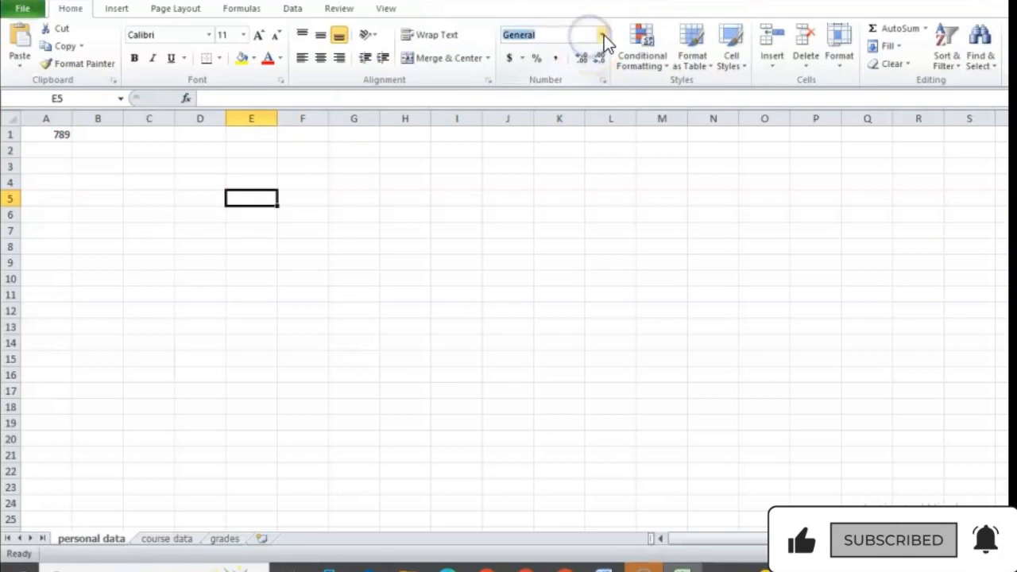
Step: Apply the Number format to cell A1 on the personal data sheet
click(604, 35)
click(284, 193)
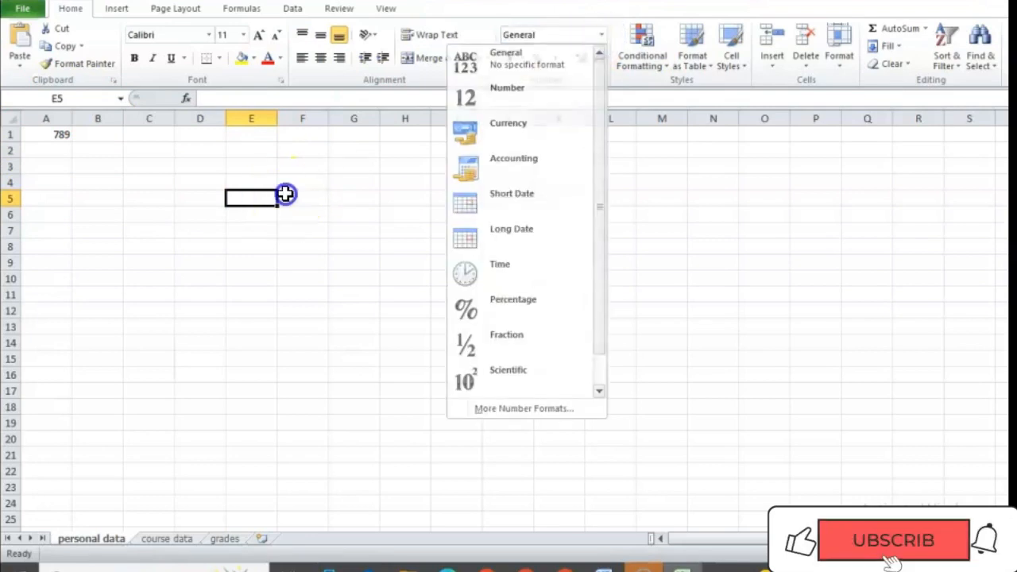
click(62, 137)
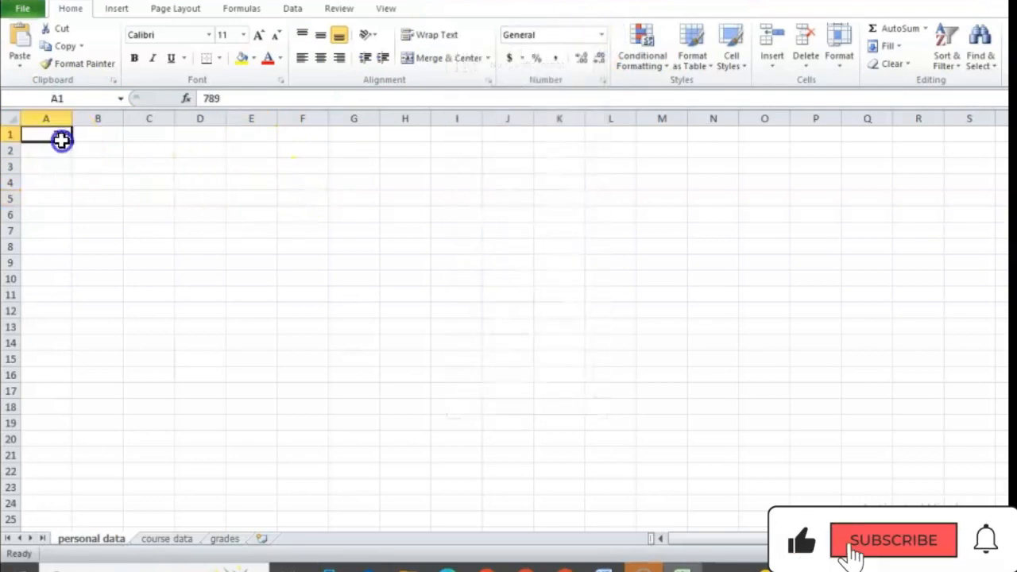
click(604, 42)
click(513, 100)
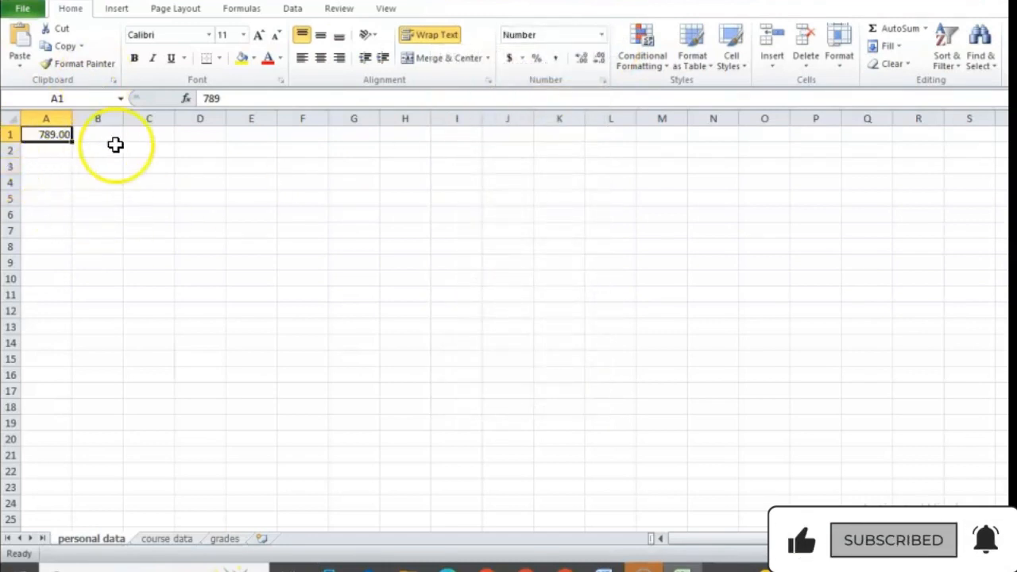
Step: Change the number format of cell A1 to Currency
click(566, 38)
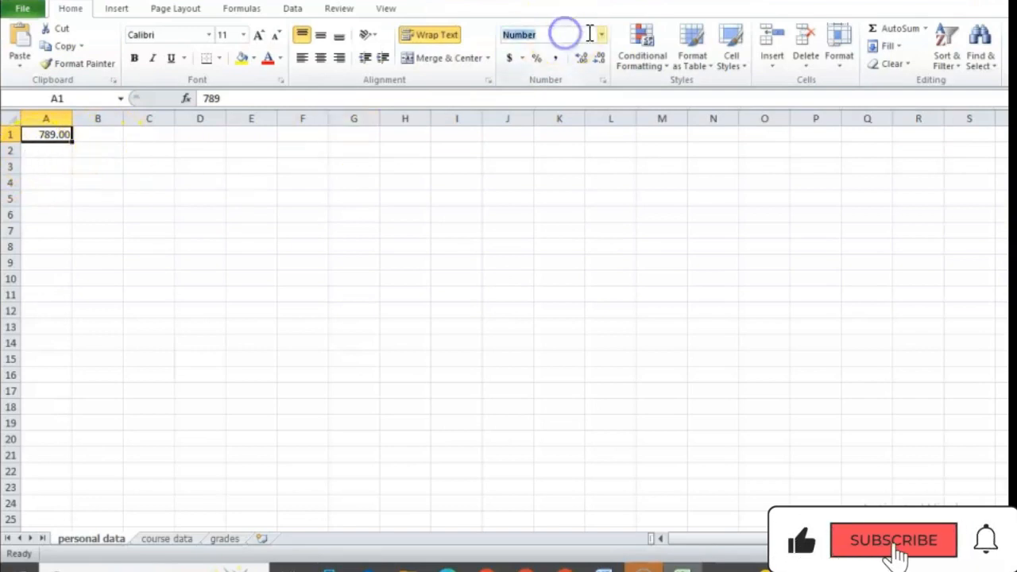
click(601, 35)
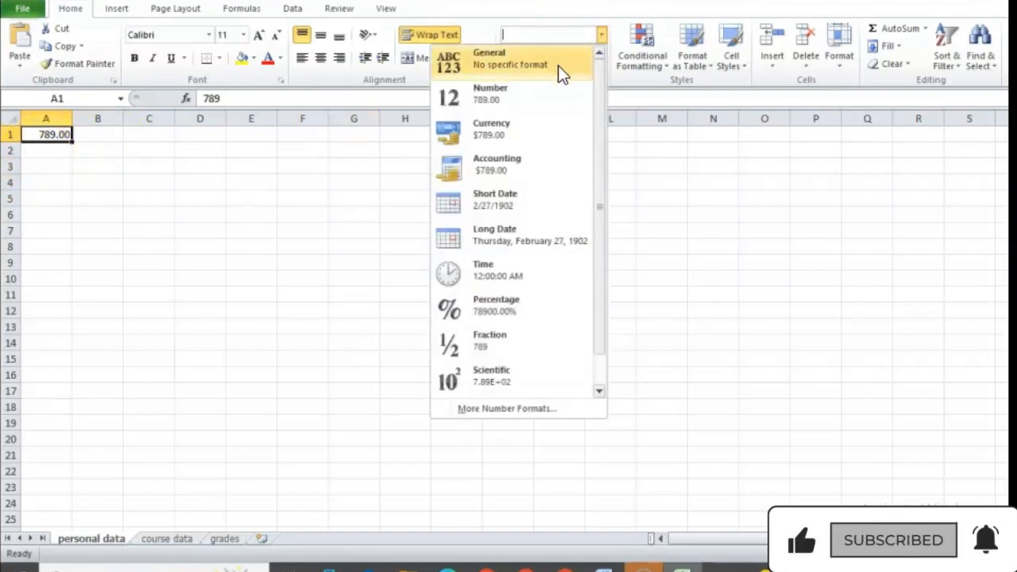
click(503, 130)
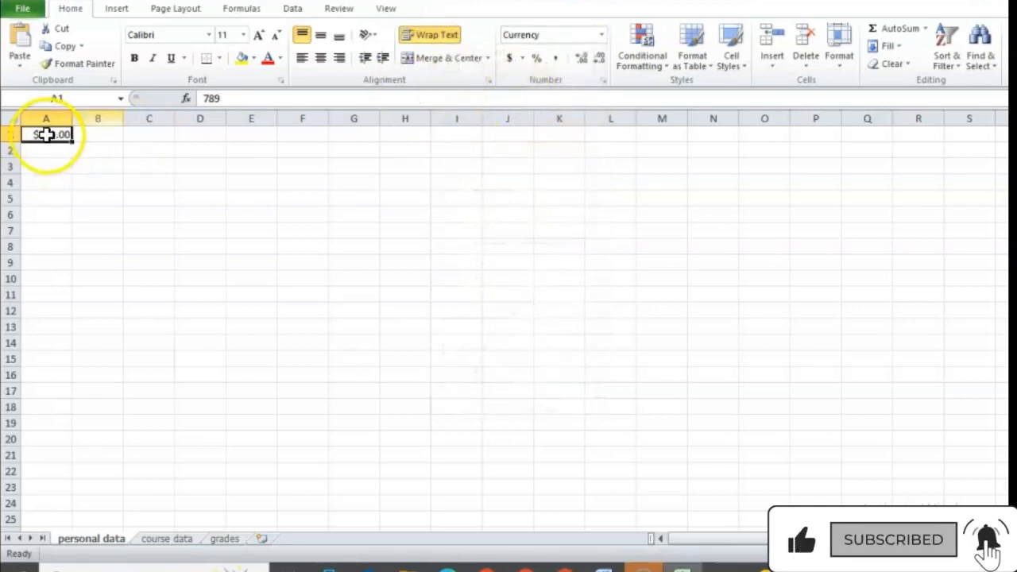
Step: Apply the Chinese (PRC) accounting format to cell A1, followed by the English (U.S.) dollar accounting format
click(523, 60)
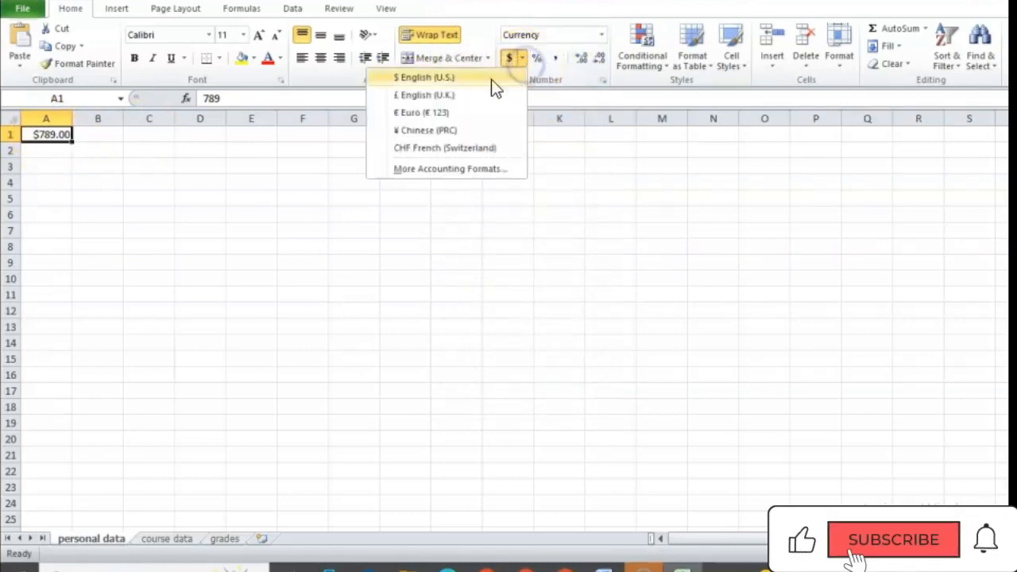
click(434, 130)
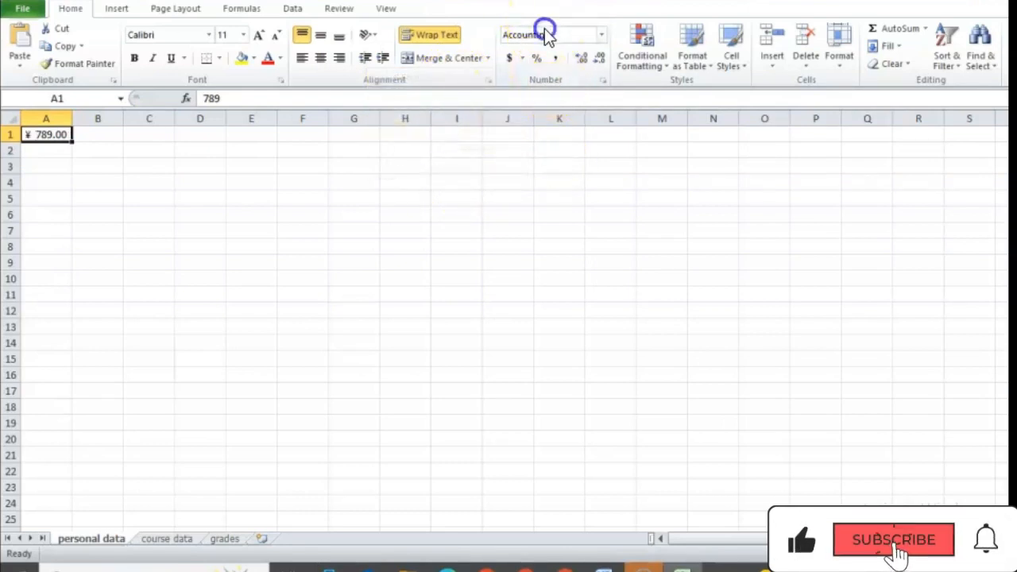
click(520, 58)
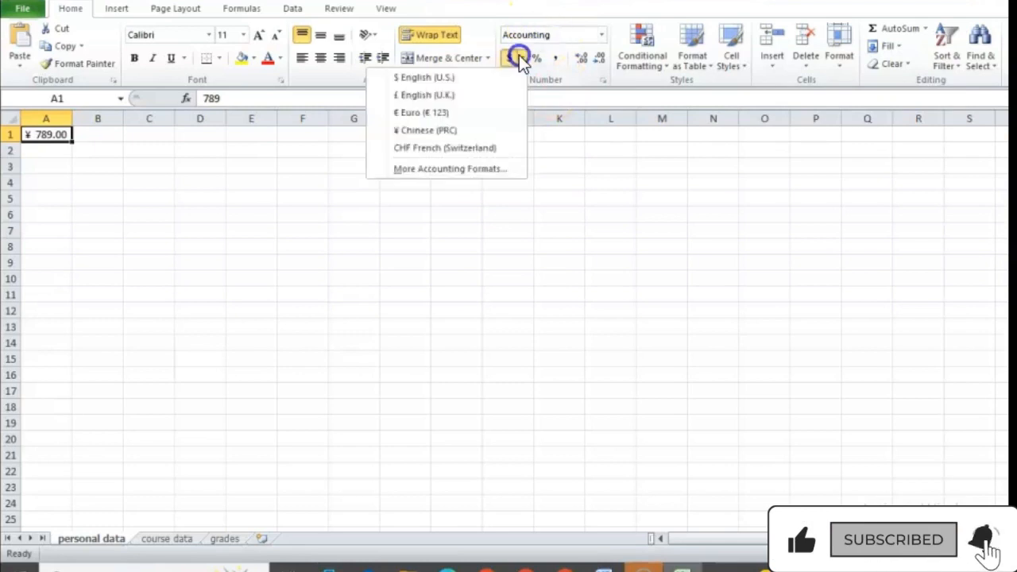
click(484, 82)
Step: Format cell A1 as Short Date and switch it to the Time format
click(575, 35)
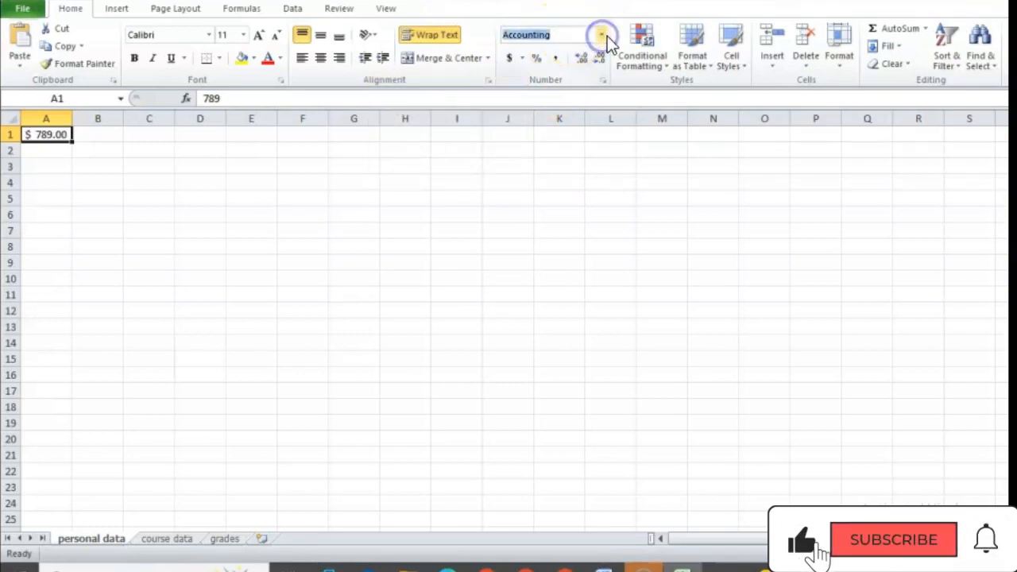
click(606, 36)
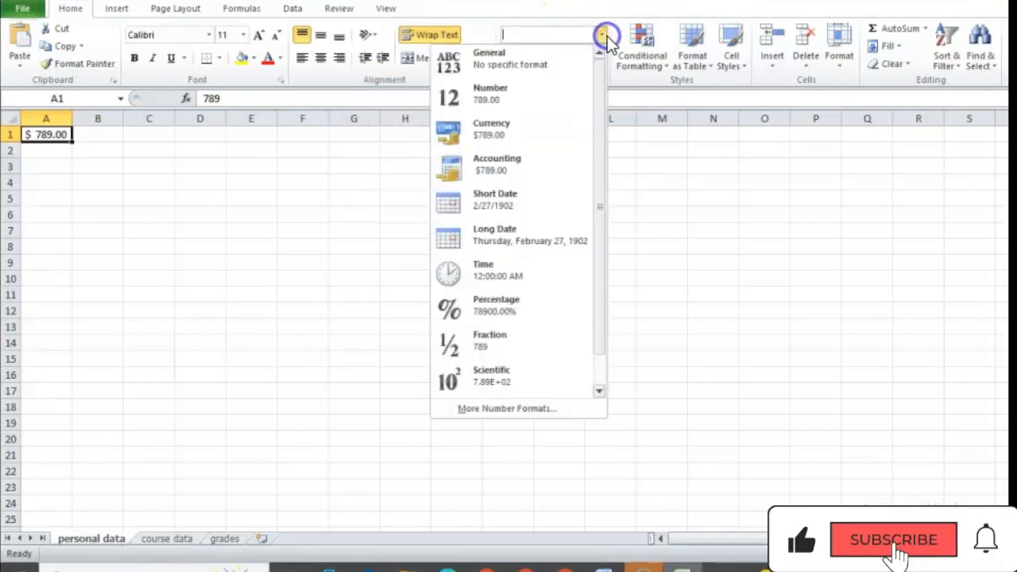
click(547, 200)
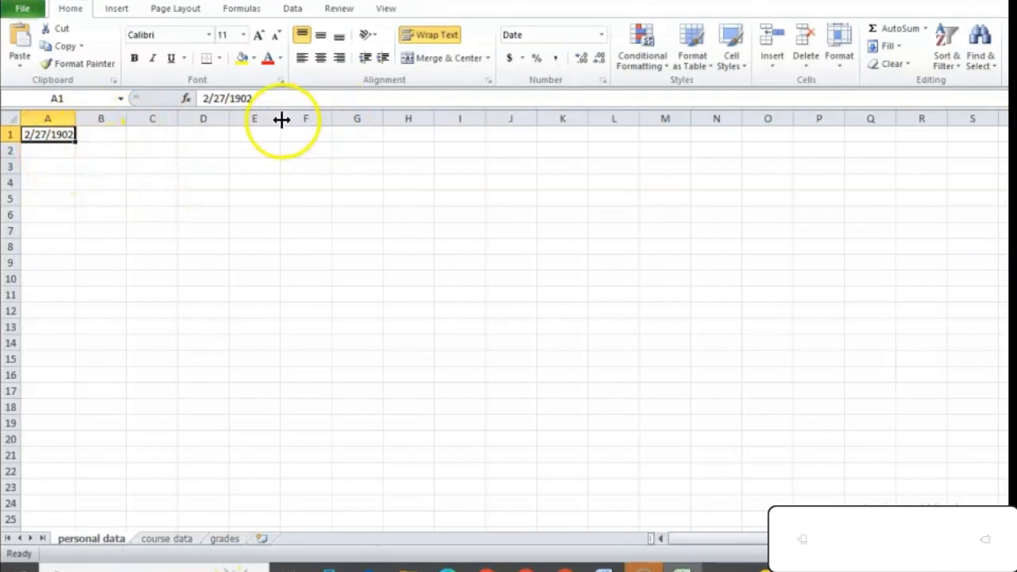
click(601, 36)
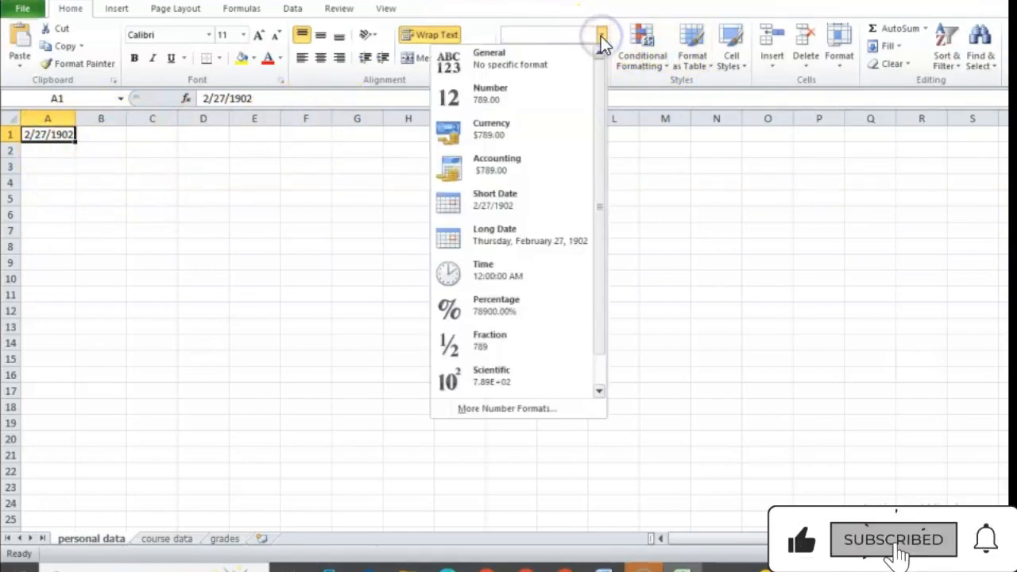
click(515, 283)
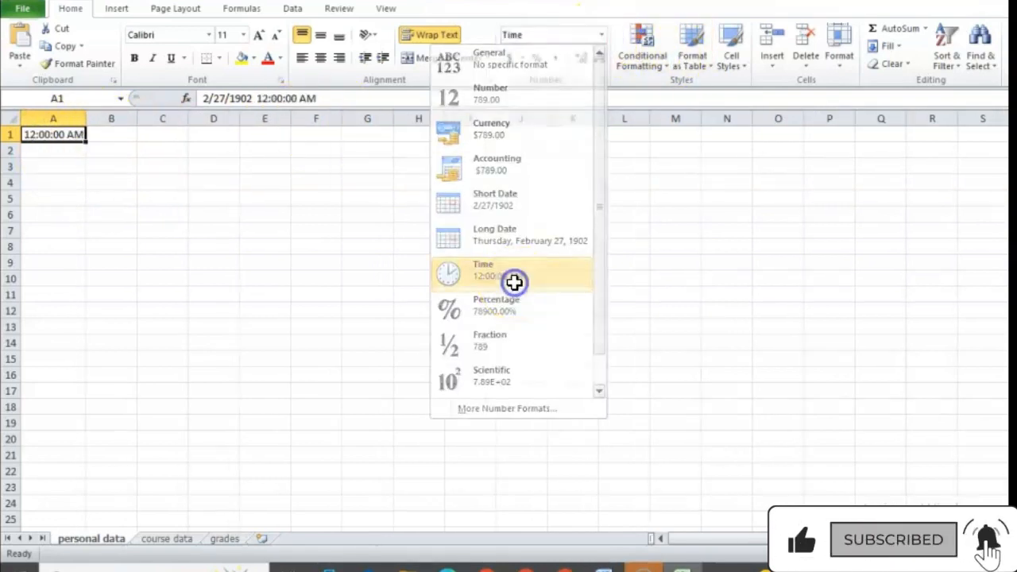
Step: Change the number format of cell A1 to Fraction
click(579, 28)
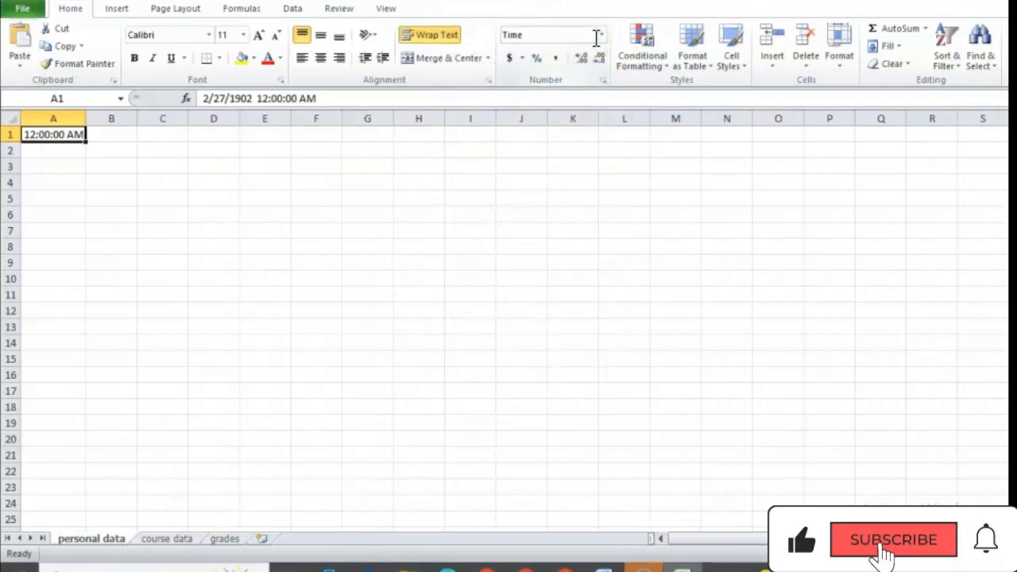
click(601, 35)
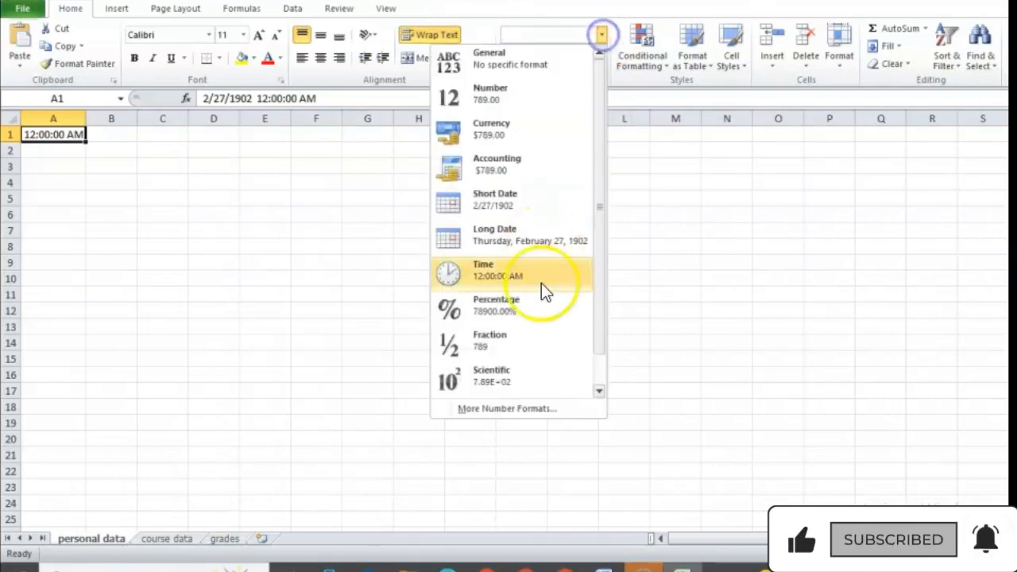
click(530, 352)
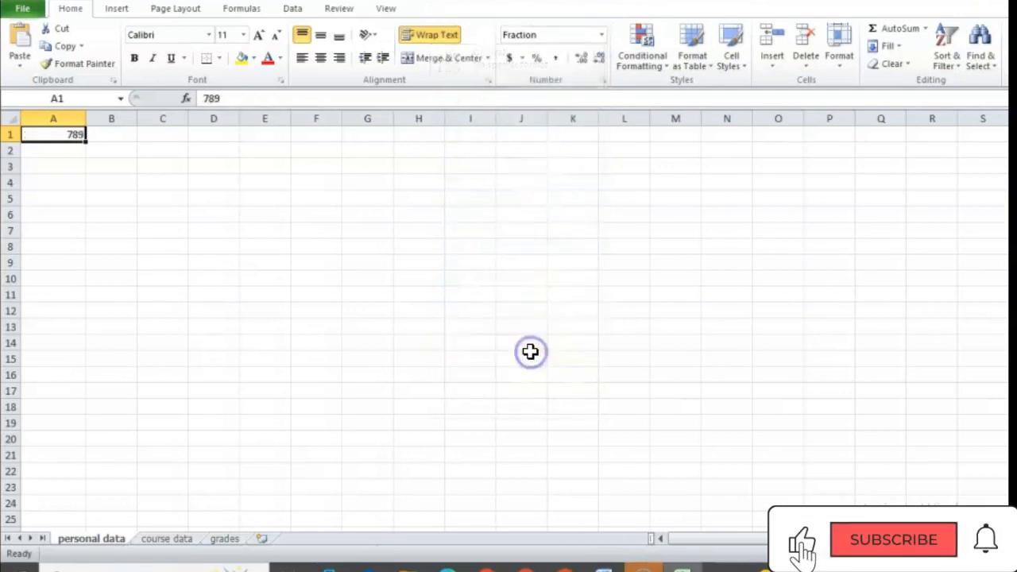
Step: Format cell A1 as Percentage and switch it to the Scientific format
click(601, 35)
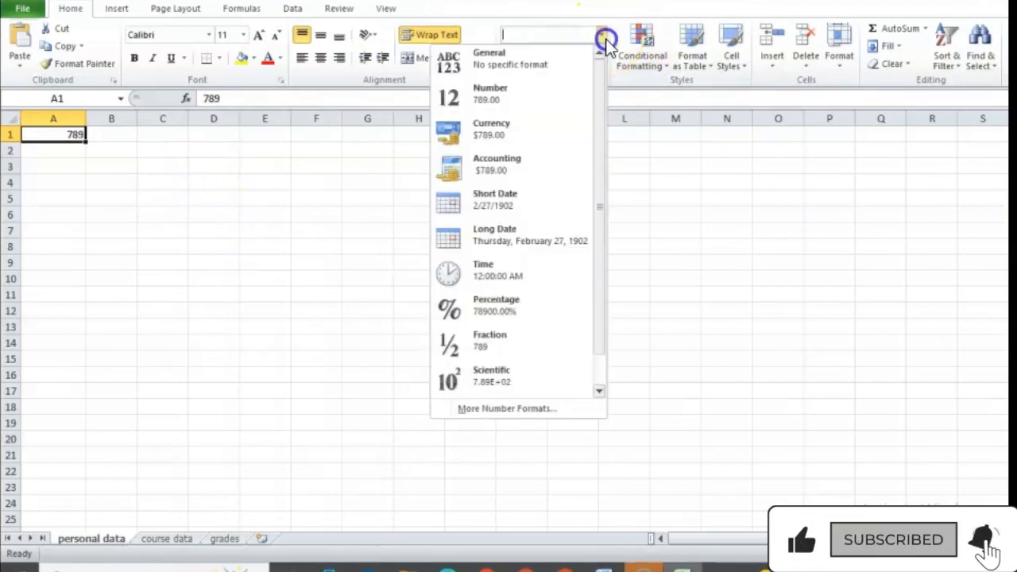
click(496, 316)
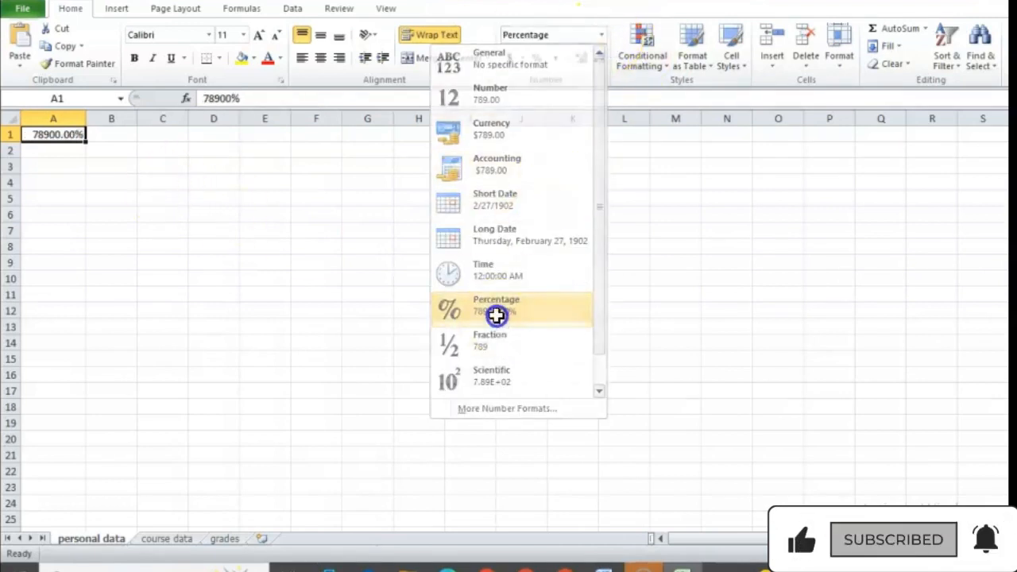
click(601, 35)
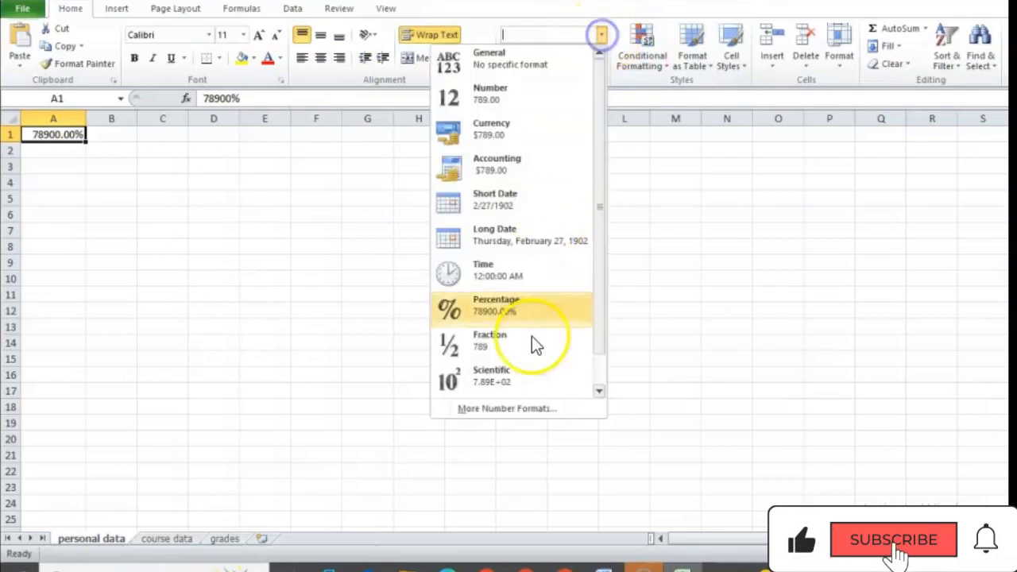
click(519, 380)
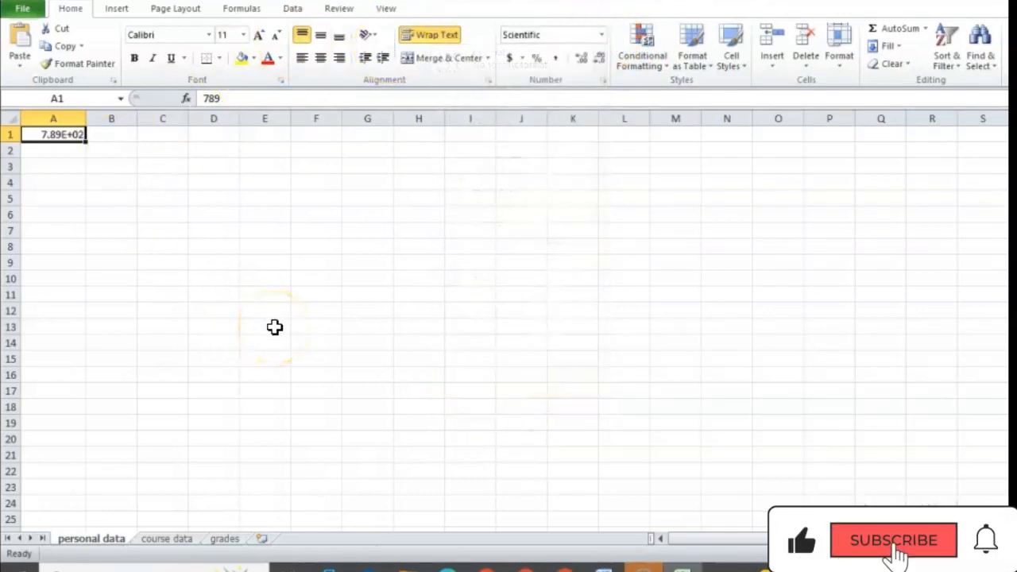
Step: Apply the Currency format to the whole of column A
click(46, 116)
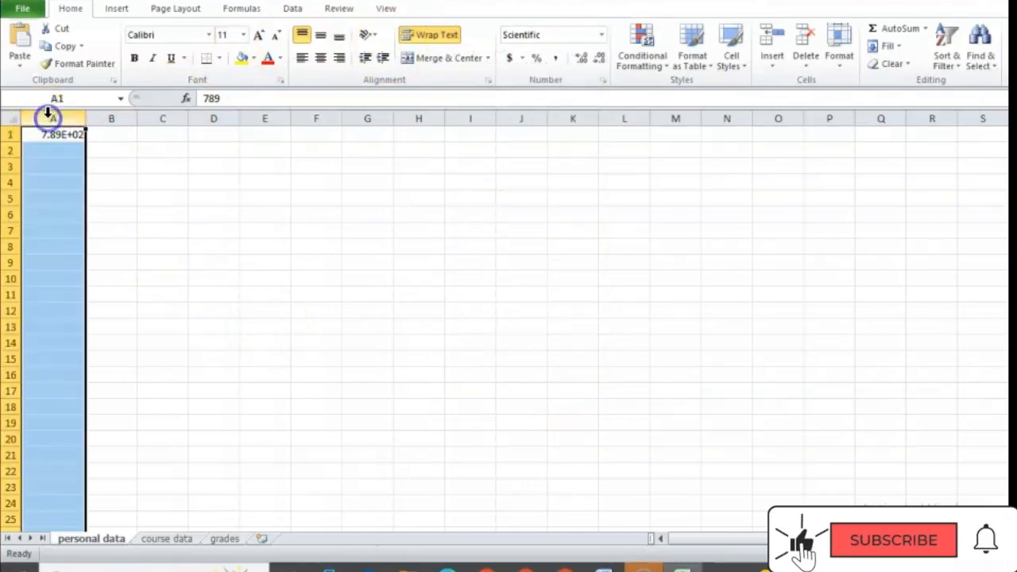
click(602, 36)
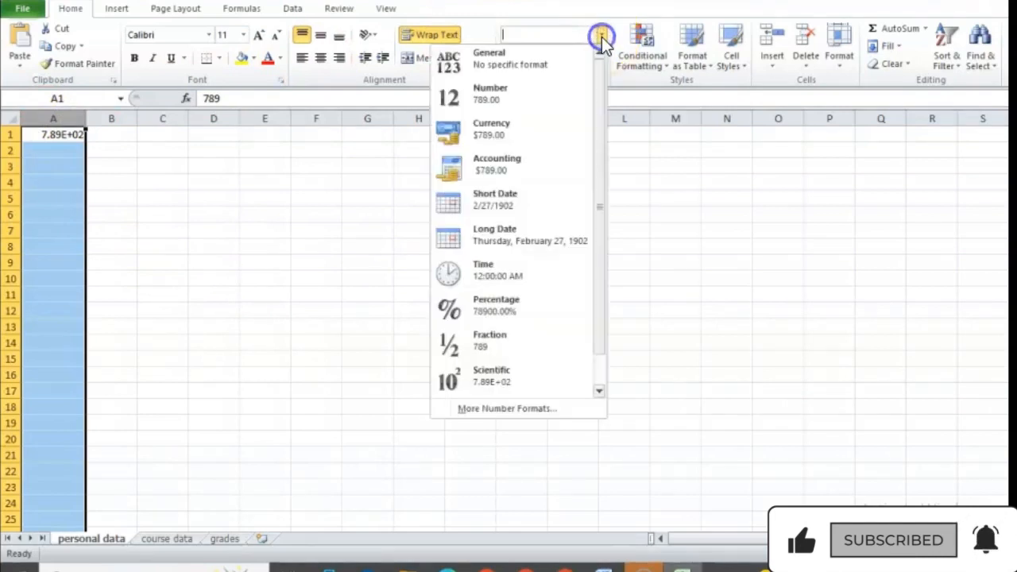
click(511, 138)
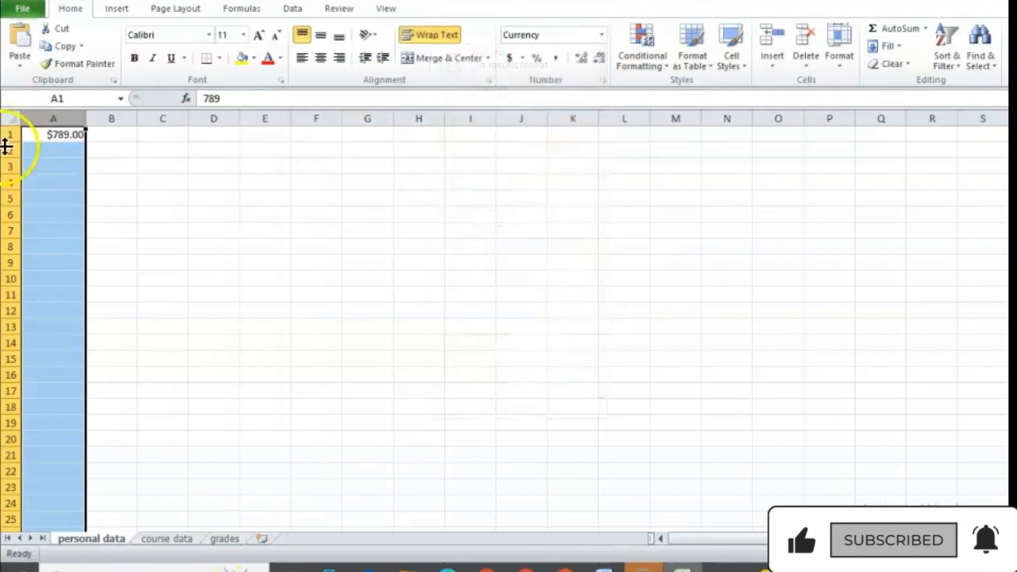
Step: Enter 789 in cell A2 and 6900 in cell A3
click(73, 153)
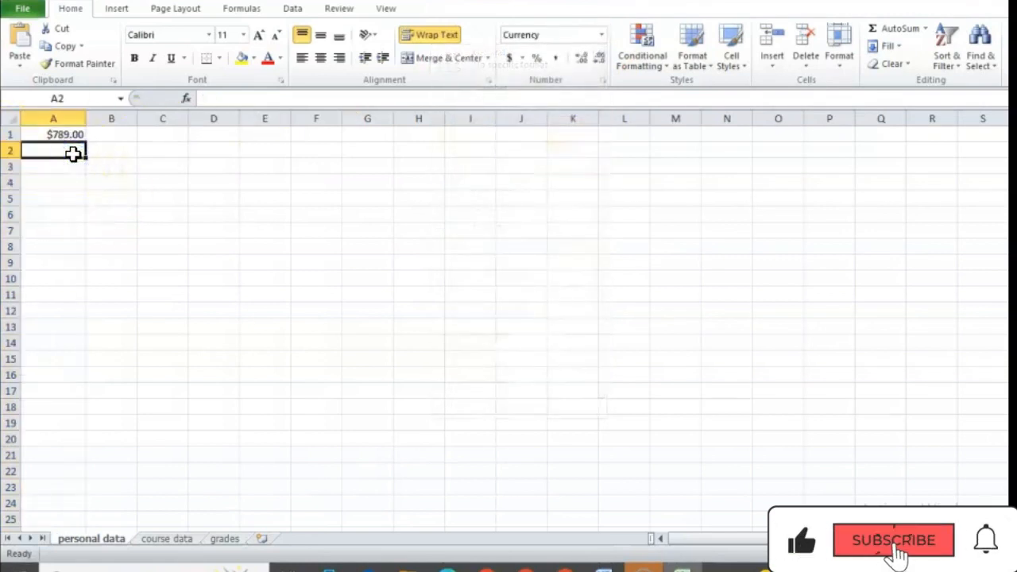
text(789)
key(Return)
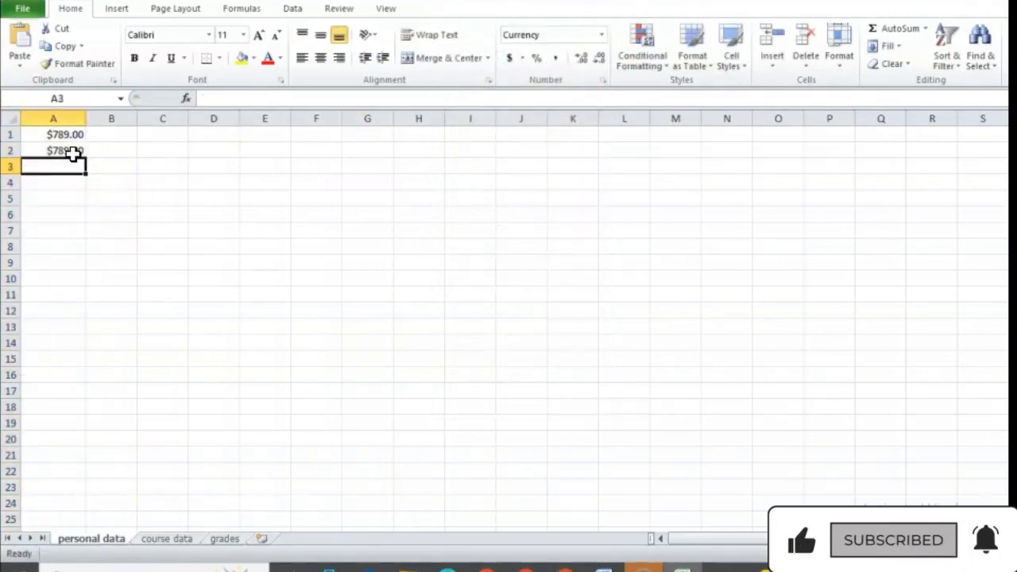
text(6900)
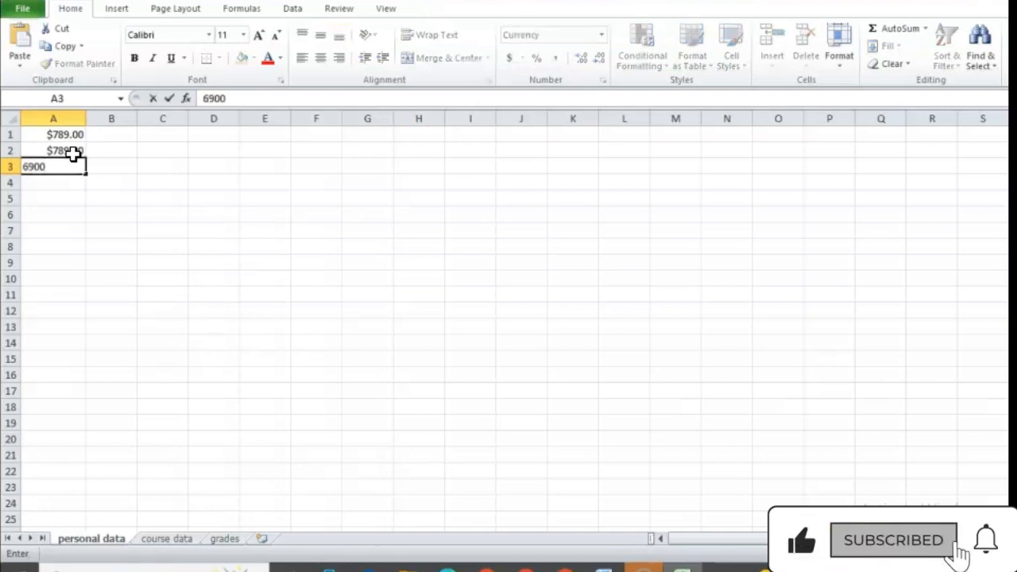
key(Return)
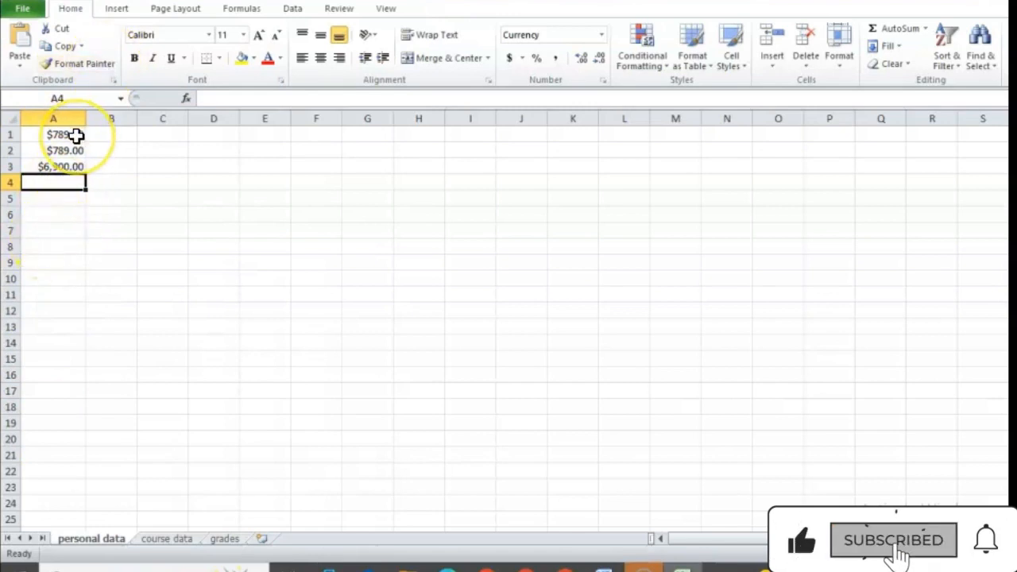
Step: Apply conditional formatting with the coloured four-arrow directional icon set to cell A4
click(664, 62)
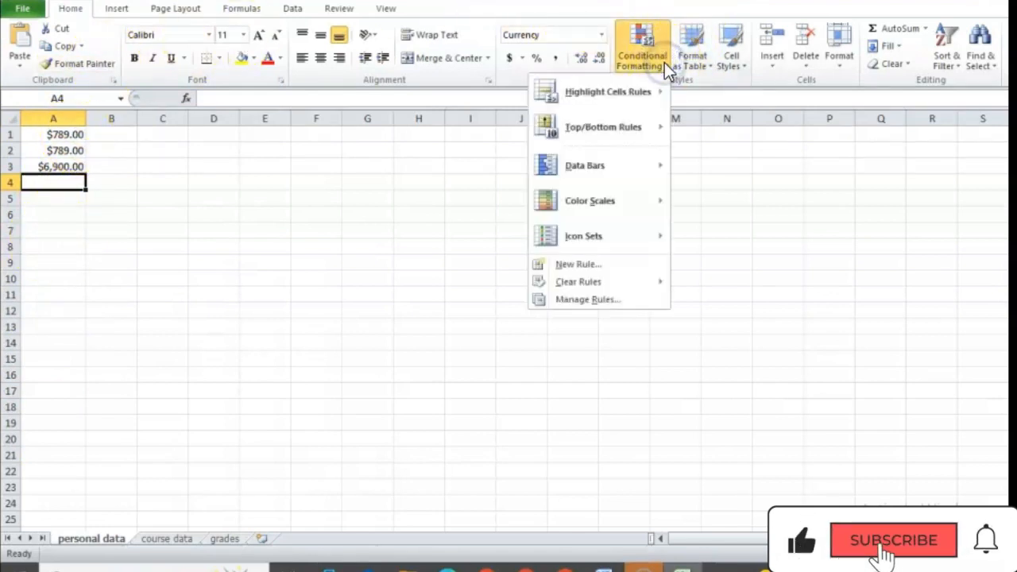
mouse_move(594, 167)
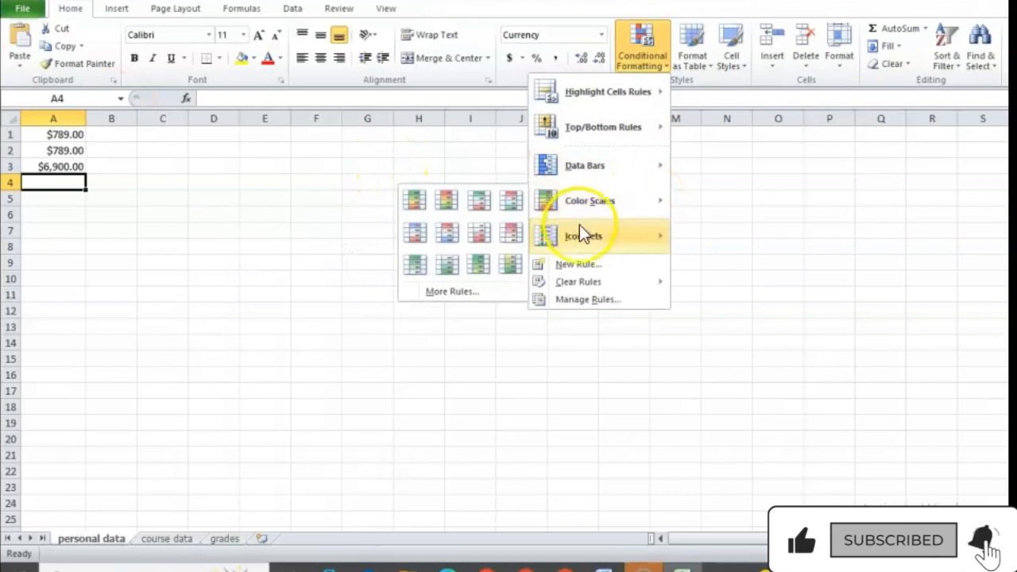
mouse_move(588, 239)
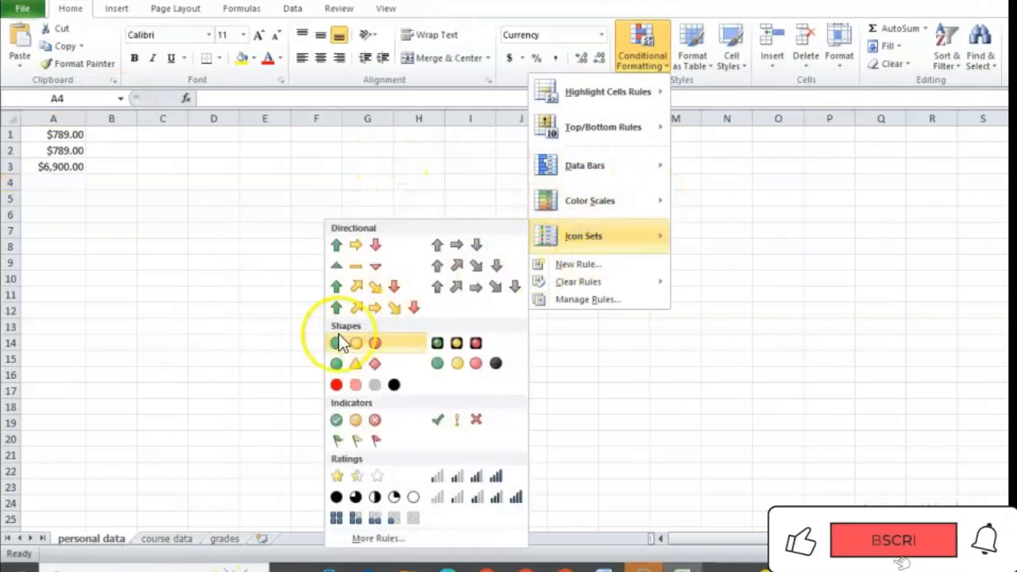
click(398, 286)
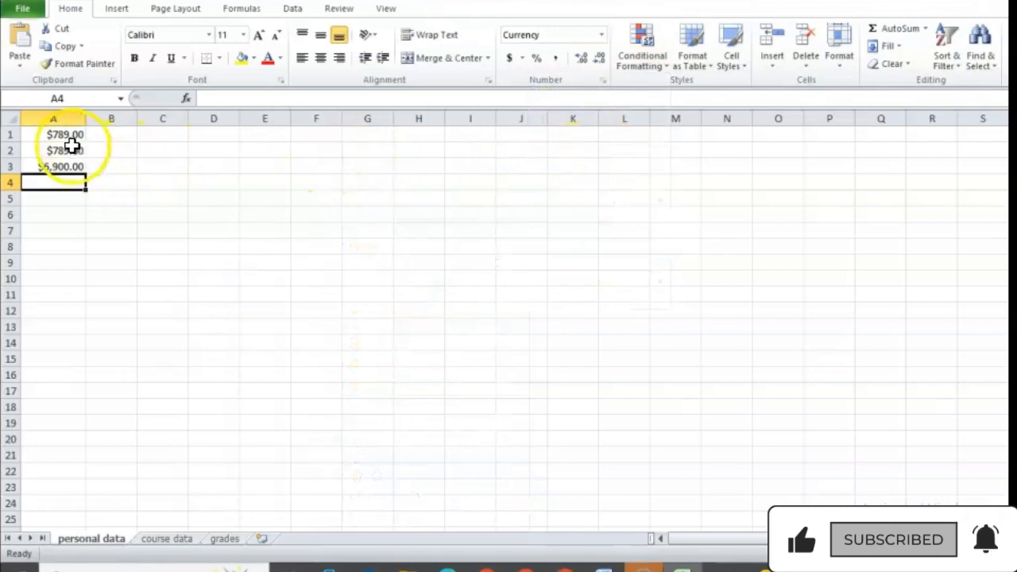
click(709, 66)
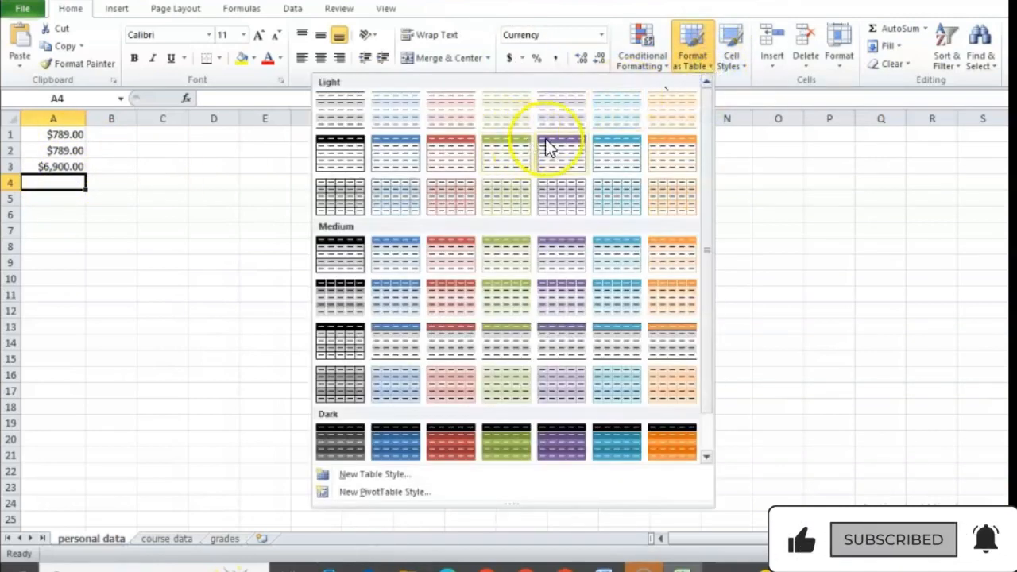
click(574, 147)
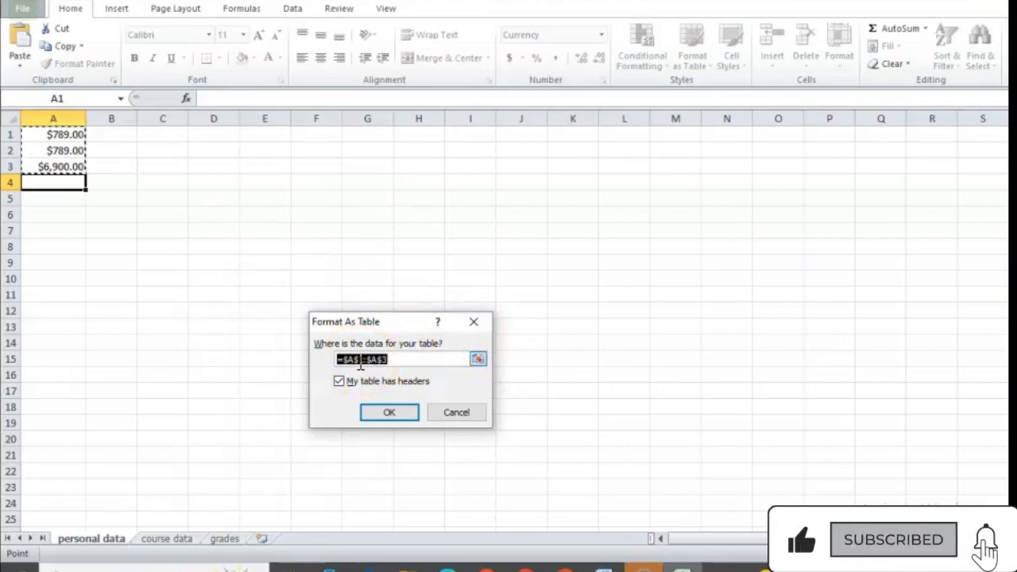
click(474, 322)
Step: Apply the 20% - Accent2 cell style to cell A4 and the Check Cell style to cell A2
click(740, 63)
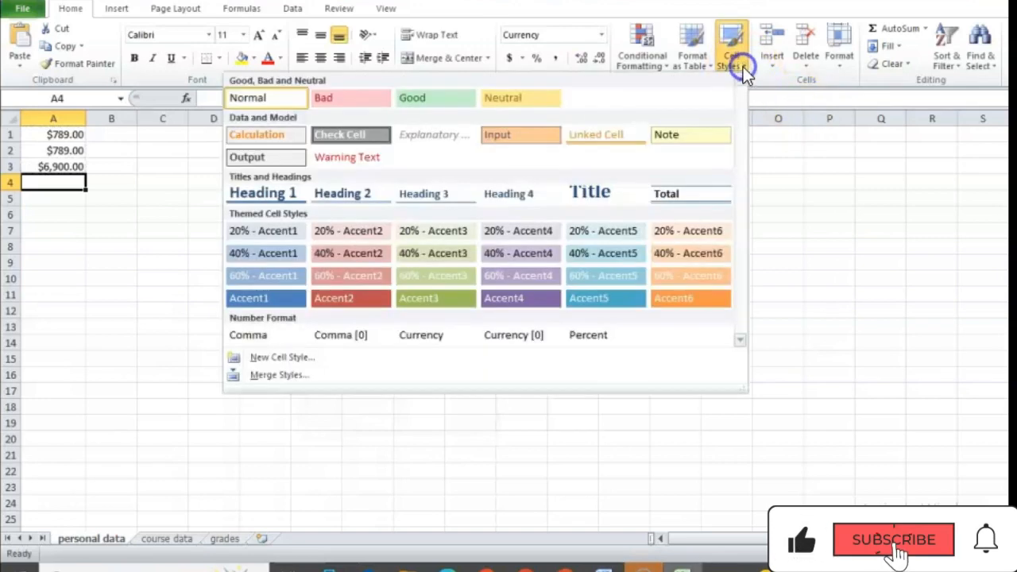
click(360, 231)
click(45, 151)
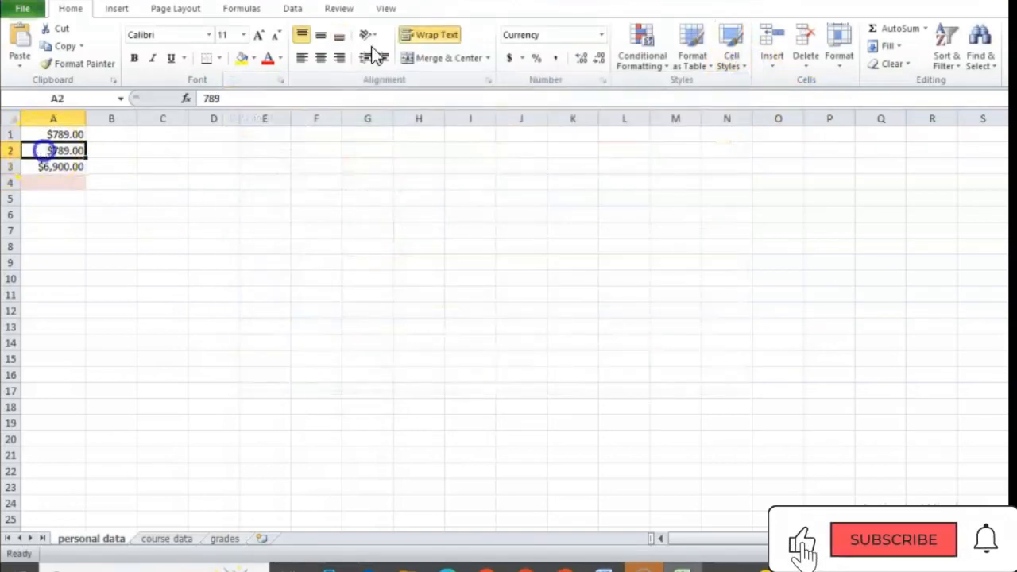
click(734, 62)
click(337, 140)
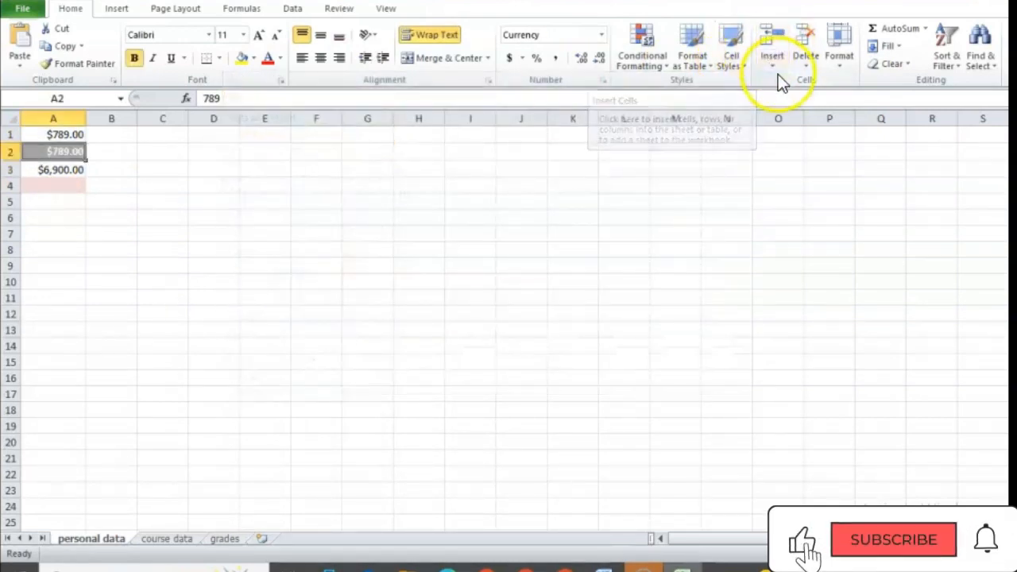
Step: Insert a new sheet row above row 2
click(699, 70)
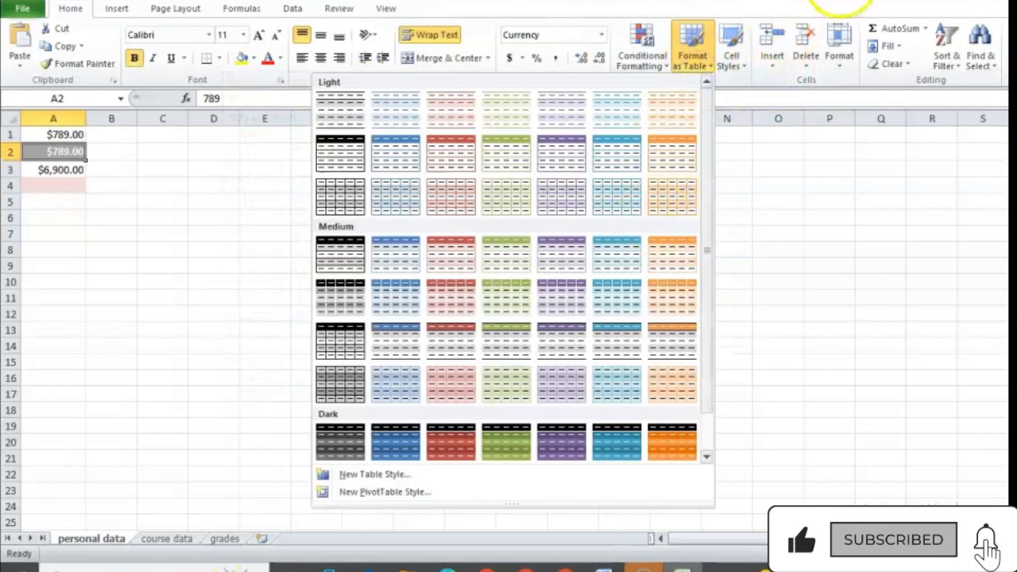
click(816, 166)
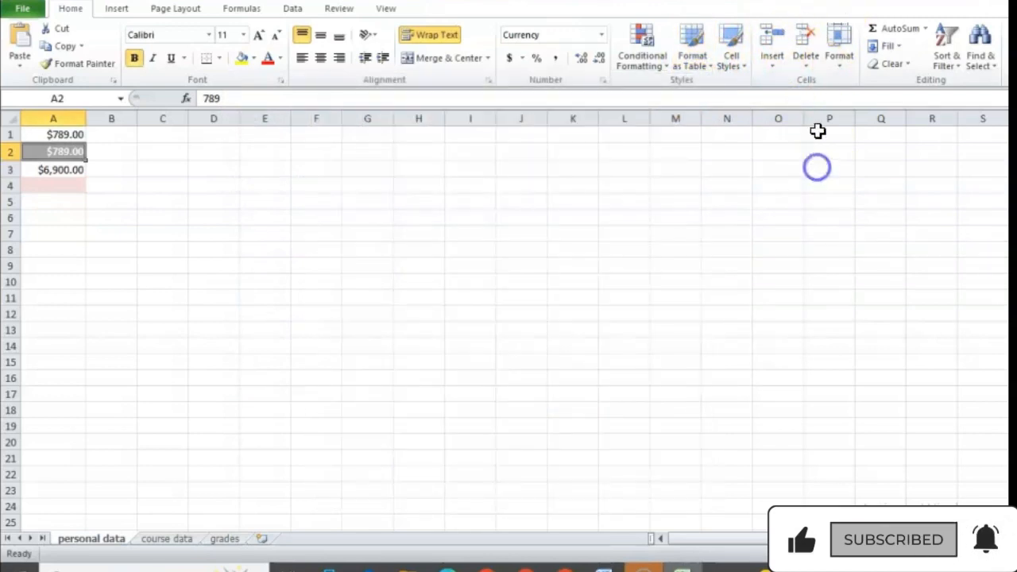
click(779, 59)
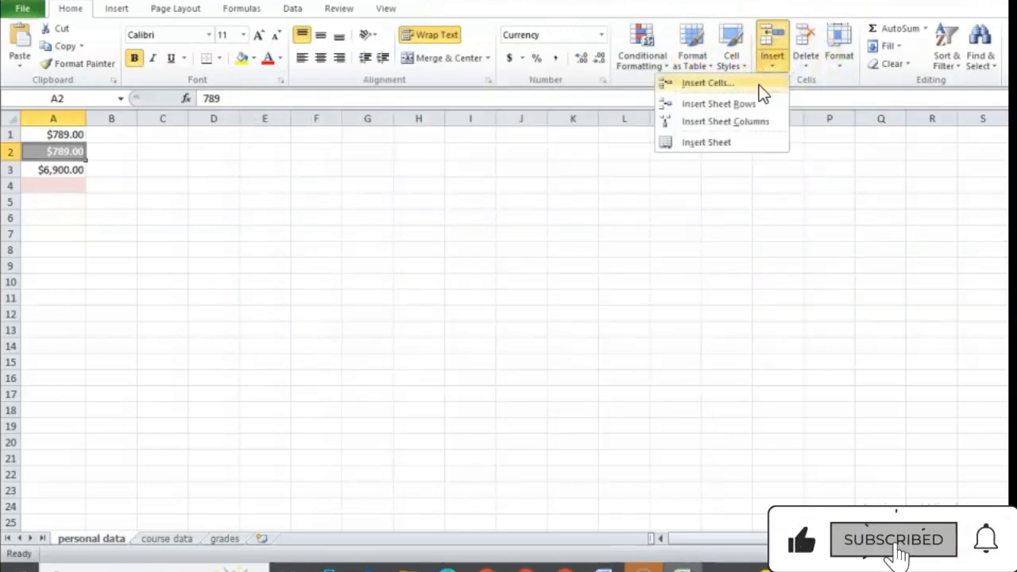
click(32, 170)
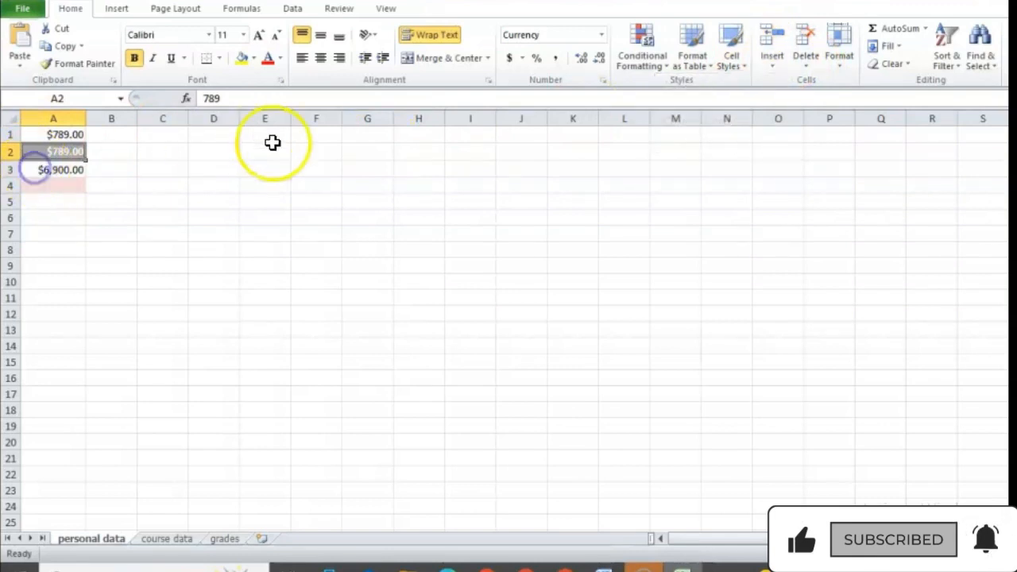
click(772, 66)
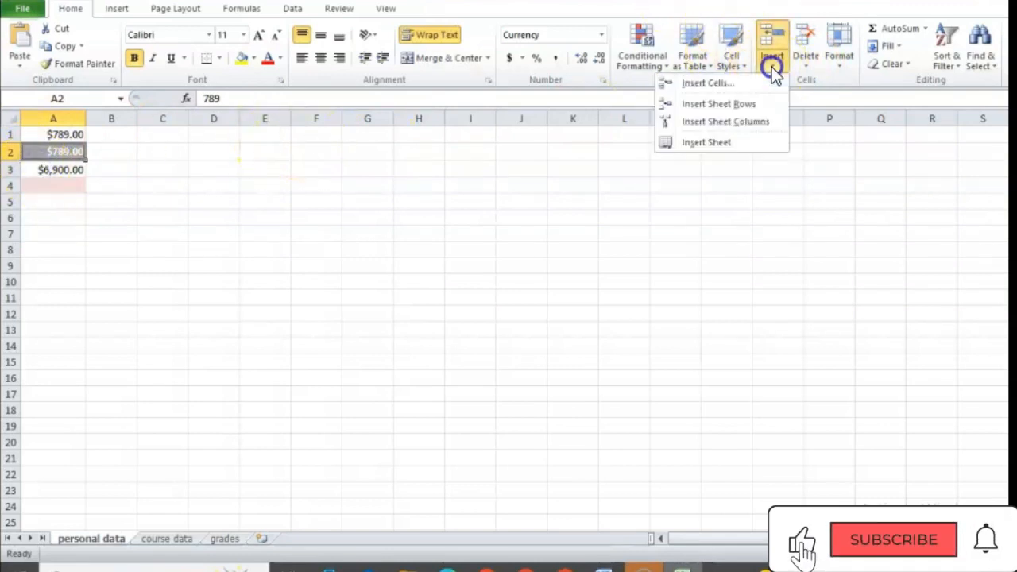
click(731, 105)
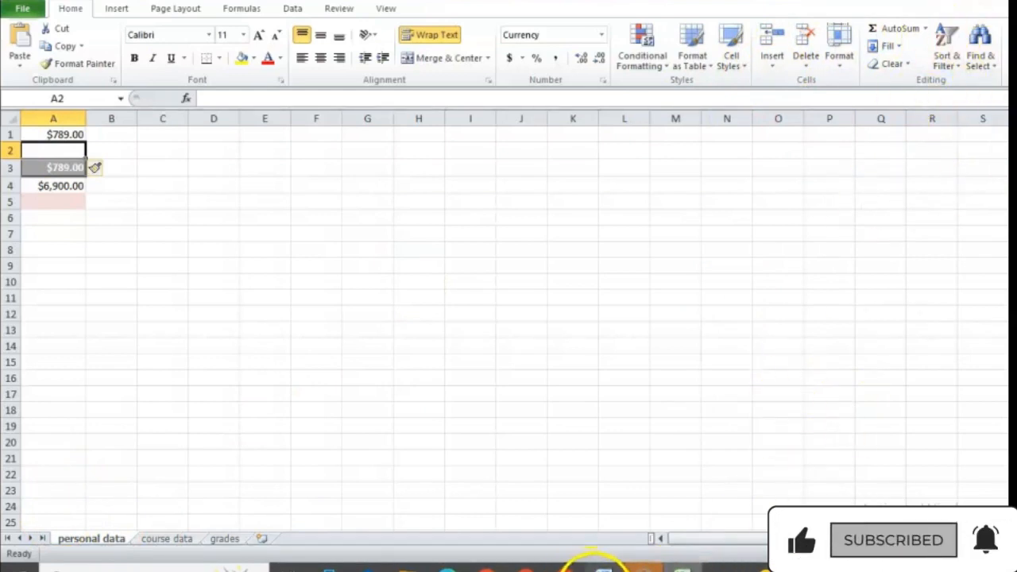
Step: Switch to the Word notes and read the descriptions of the Home and Insert features
click(686, 563)
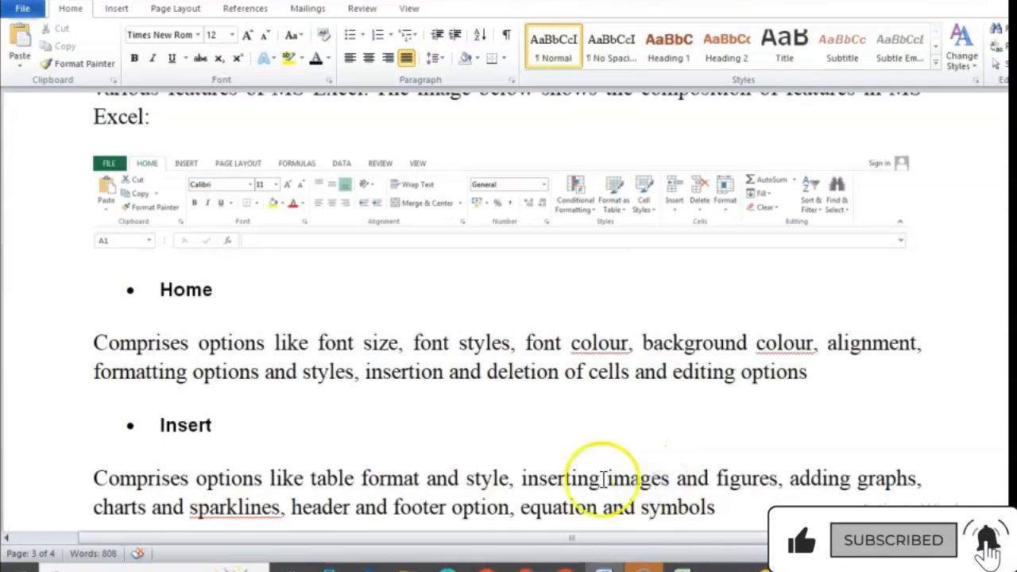
click(559, 474)
key(Down)
key(Down)
key(Down)
key(Up)
key(Up)
key(Up)
key(Up)
key(Up)
key(Up)
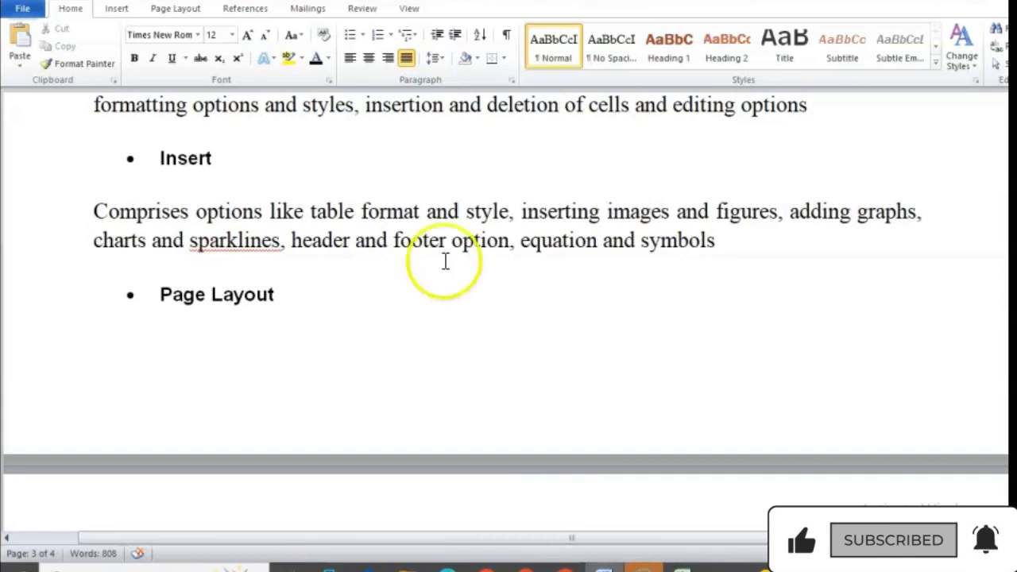
click(111, 9)
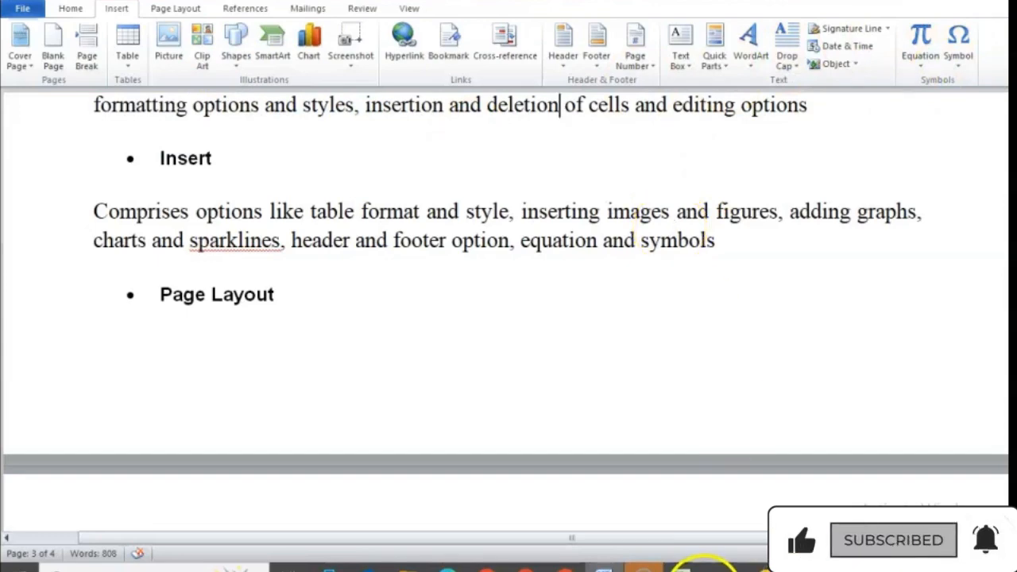
Step: Switch to Excel and look over the insert features, including the available column chart types
click(683, 567)
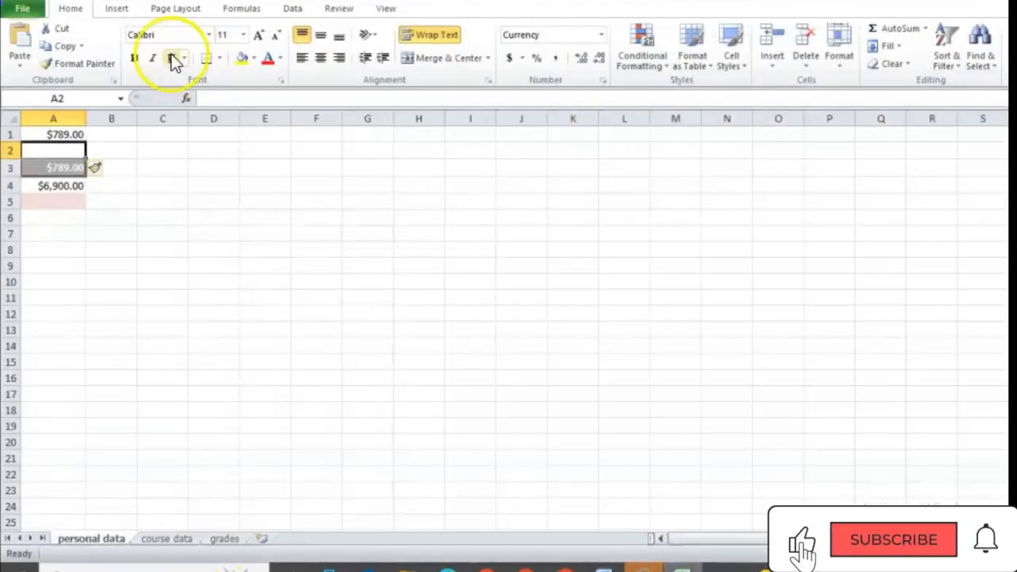
click(121, 8)
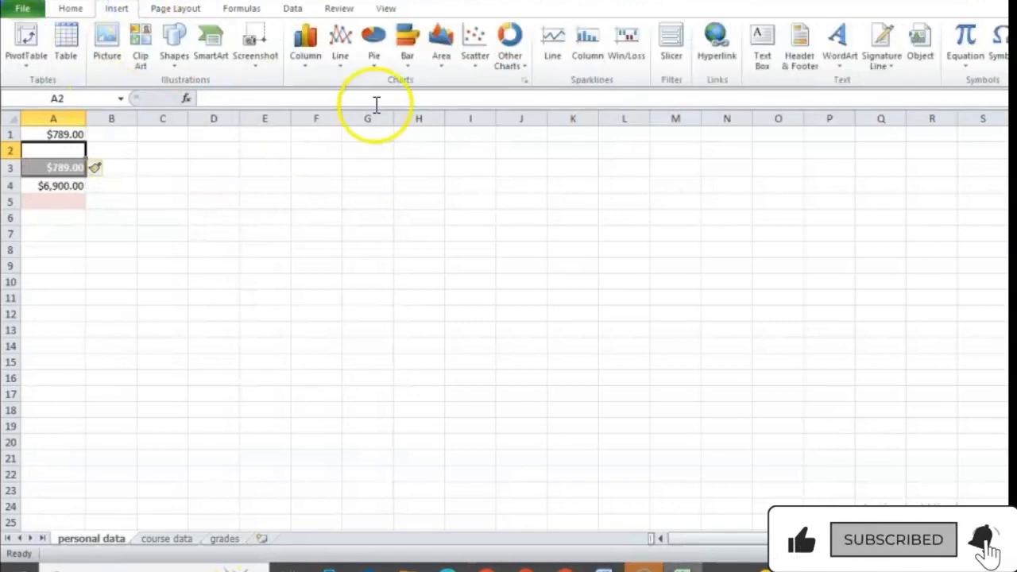
click(344, 67)
click(313, 71)
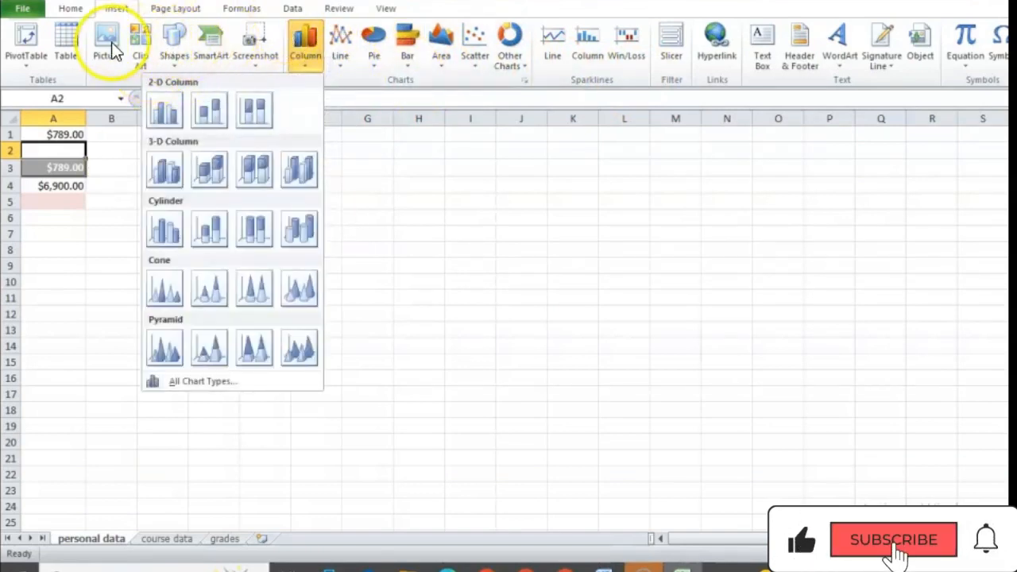
click(607, 93)
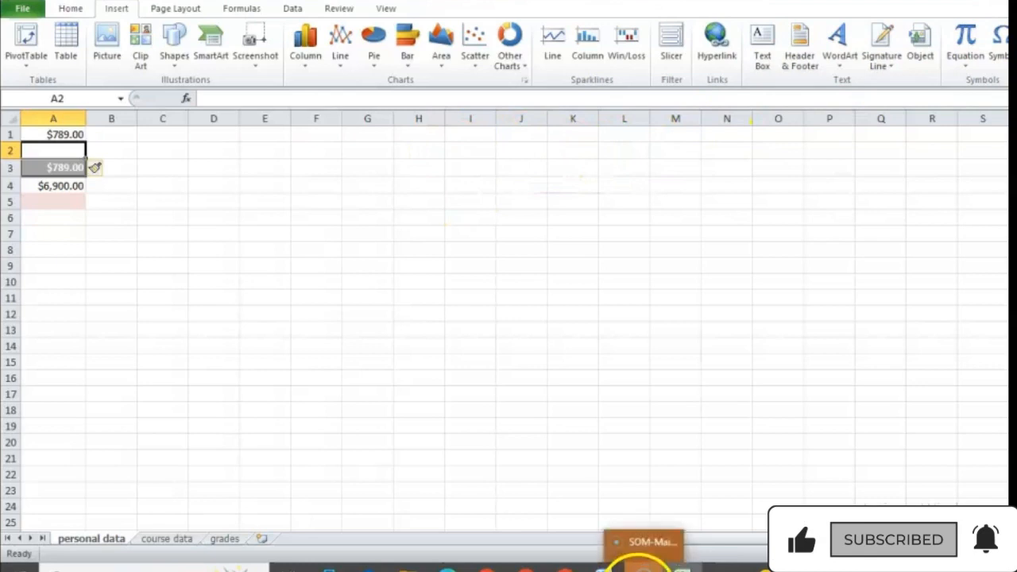
Step: Switch to the Word notes and read the Page Layout section that continues on page 4
mouse_move(642, 567)
click(606, 567)
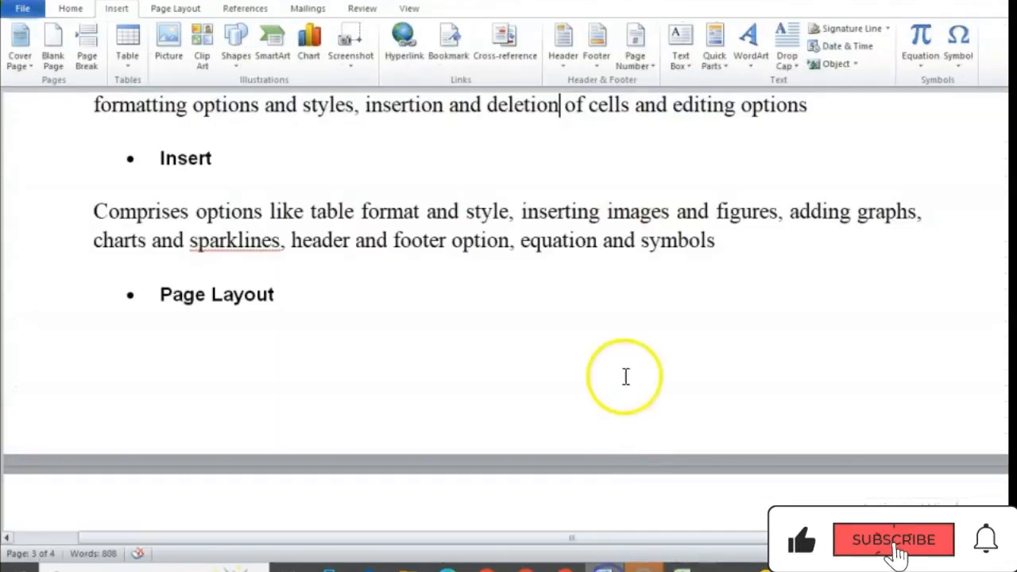
click(613, 369)
key(Down)
key(Down)
key(Down)
key(Down)
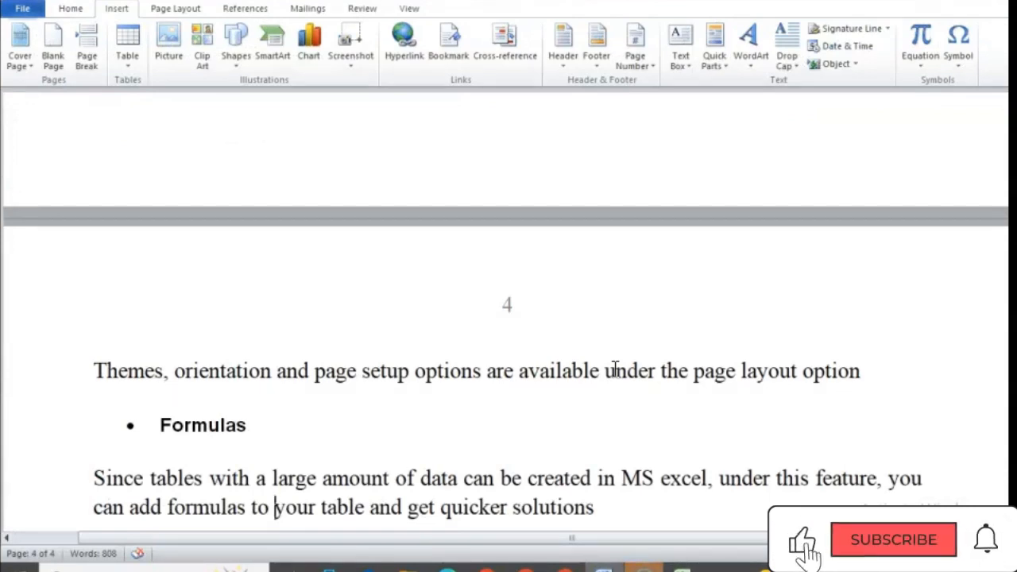
key(Up)
key(Up)
key(Up)
key(Up)
key(Up)
key(Up)
key(Up)
key(Up)
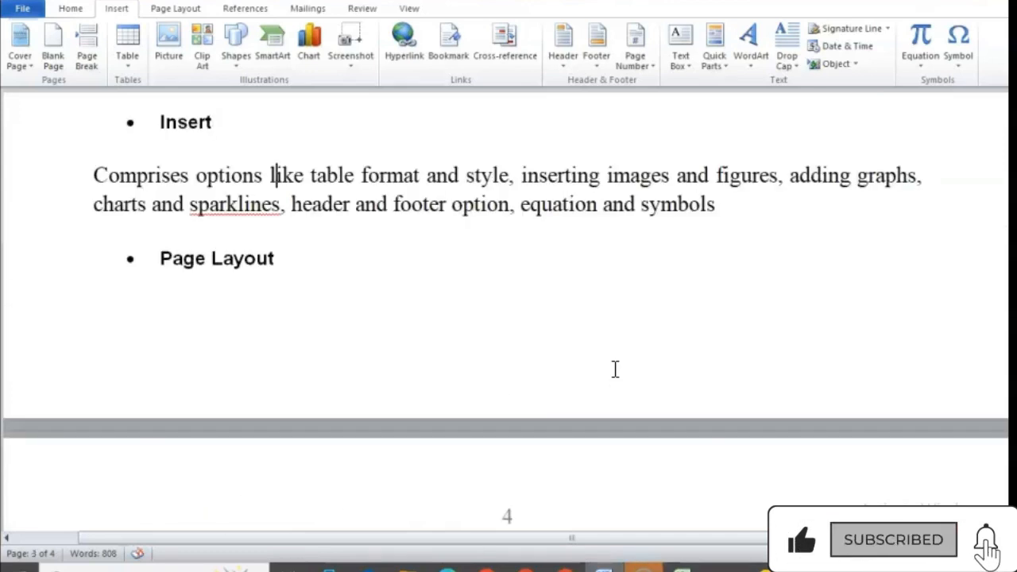
key(Down)
key(Down)
key(Down)
key(Down)
key(Down)
key(Down)
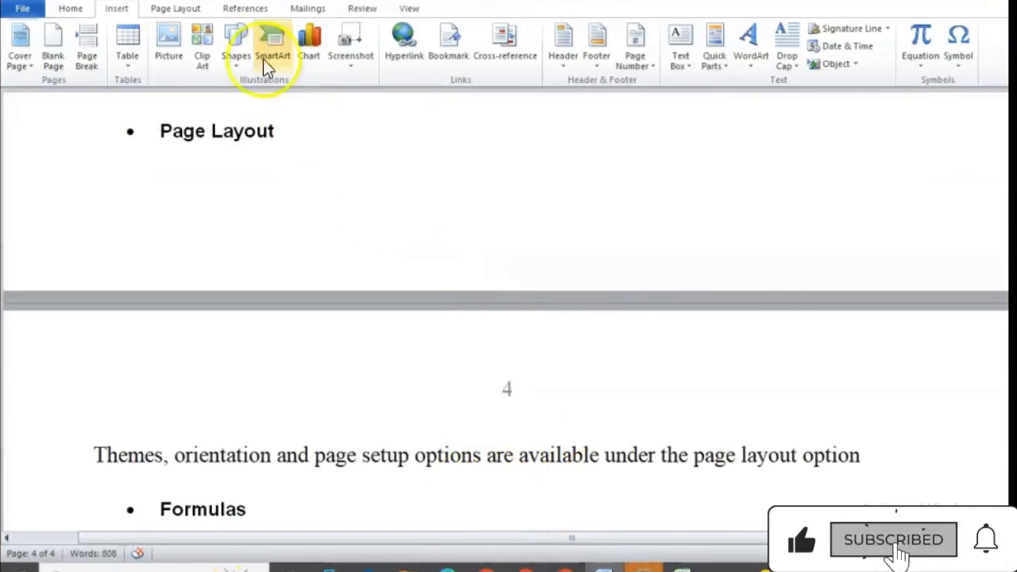
Step: Examine the built-in themes and page layout options in Word, and view the matching page layout options in Excel
click(192, 10)
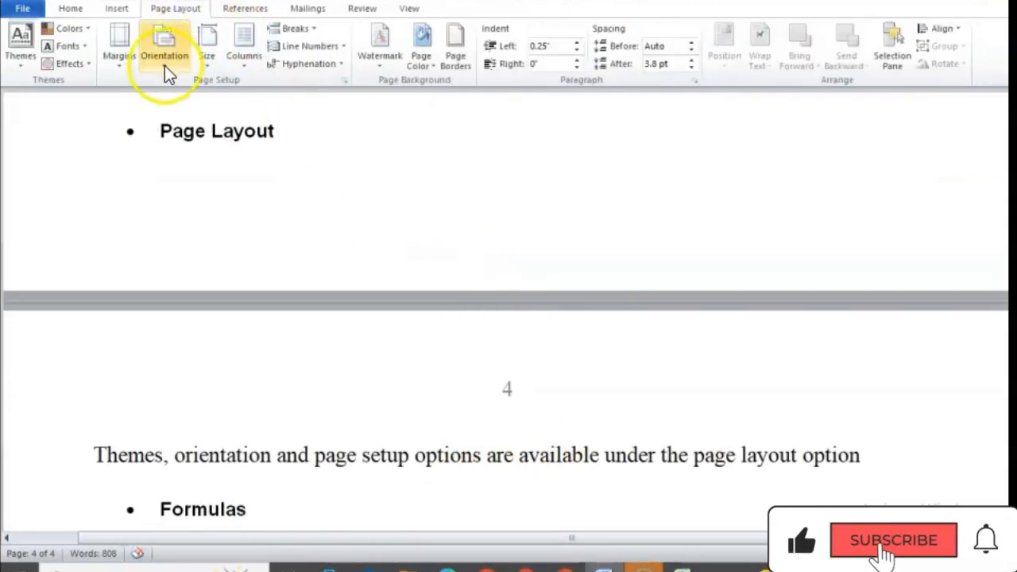
click(23, 70)
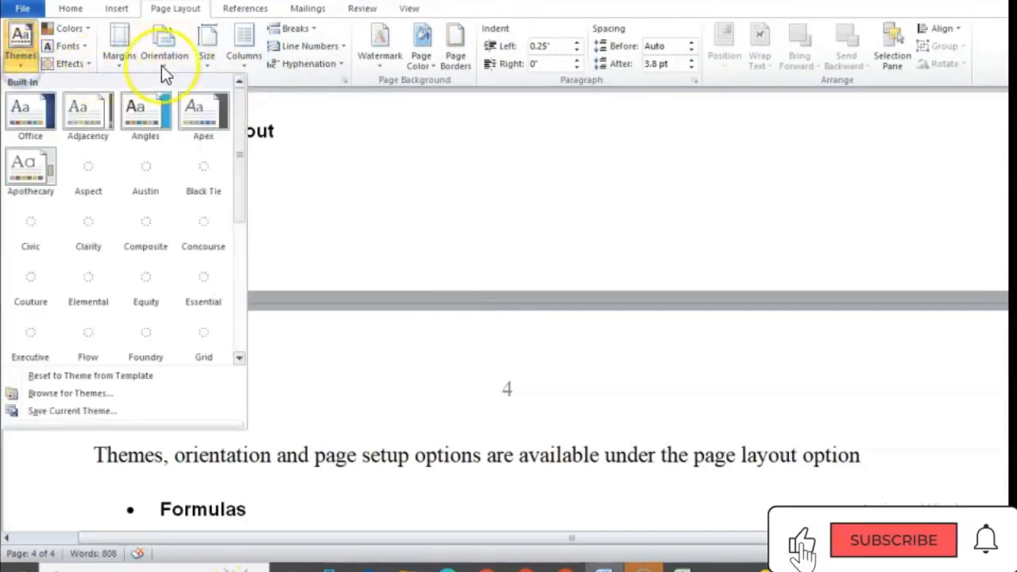
click(409, 245)
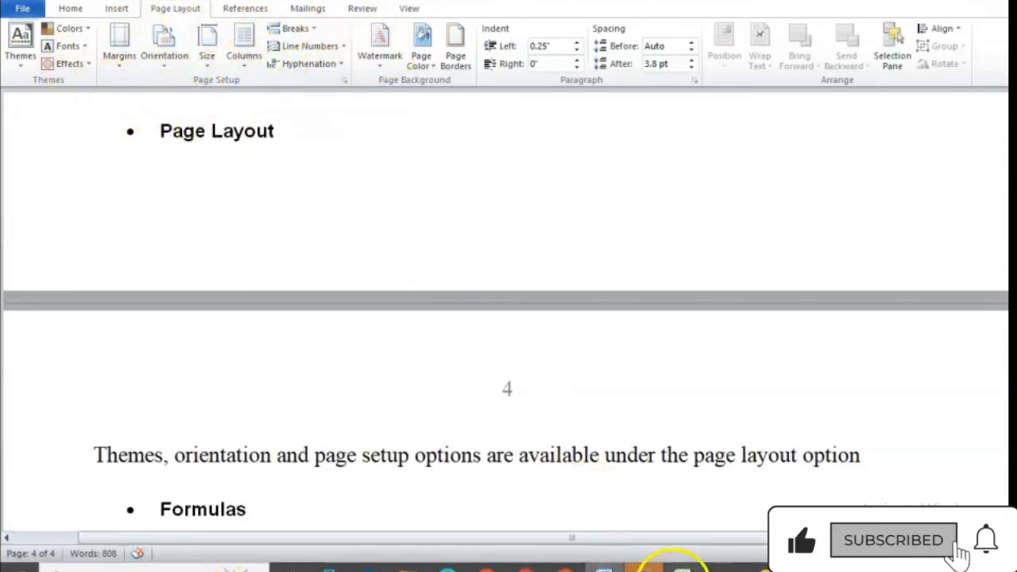
click(680, 562)
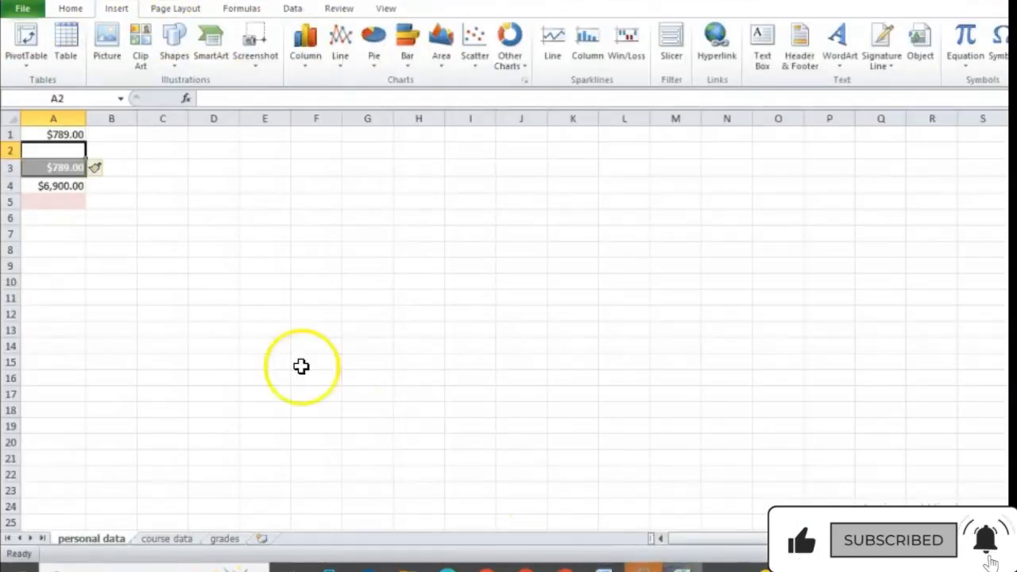
click(167, 11)
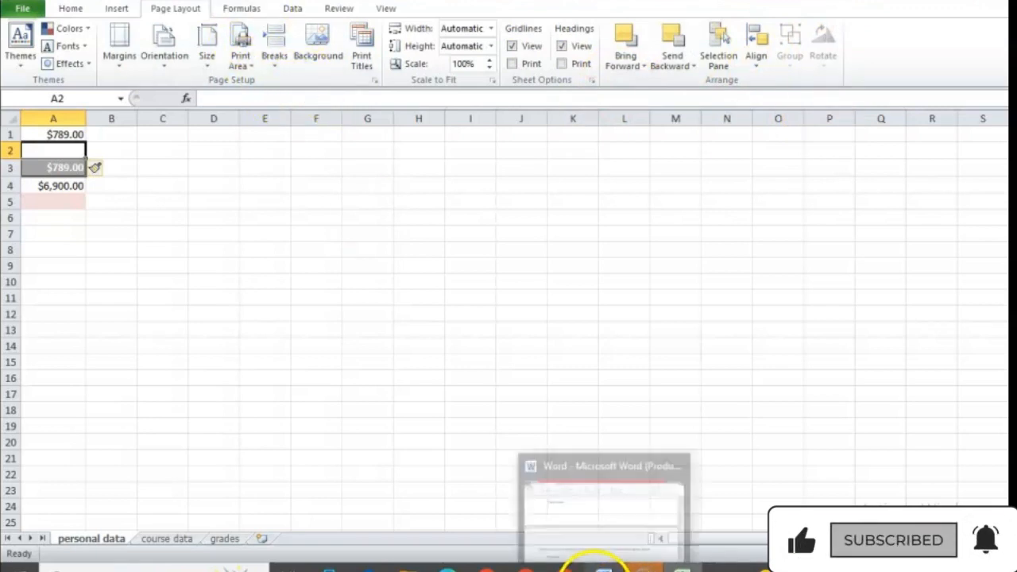
Step: Switch to the Word notes and read the Formulas and Data sections
click(597, 566)
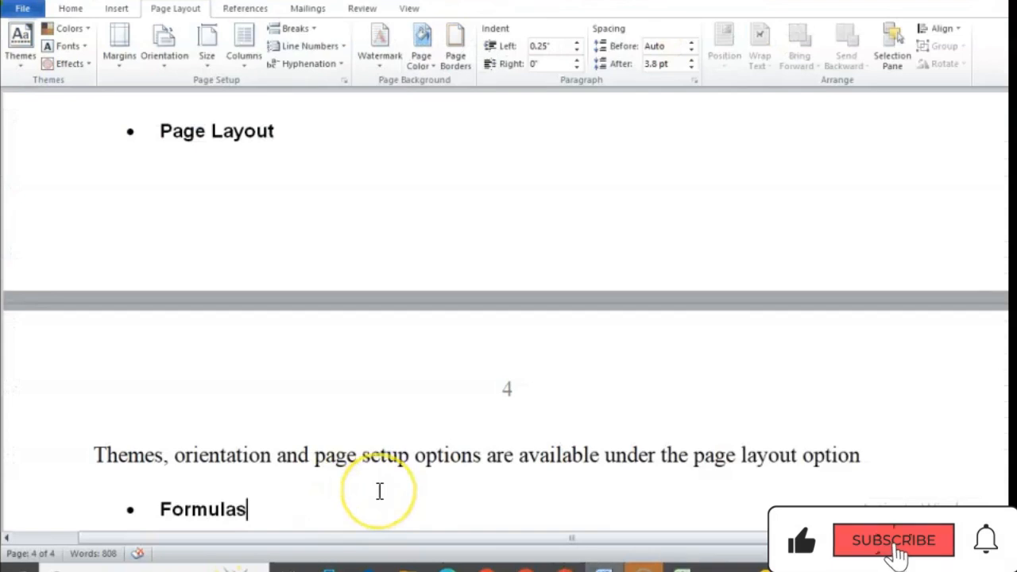
key(Return)
text(Since tables with a large amount of data can be created in MS excel, under this feature, you can add formulas to your table and get quicker solutions)
key(Return)
text(Data)
key(Return)
text(Adding external data (from the web), filtering options and data tools are av)
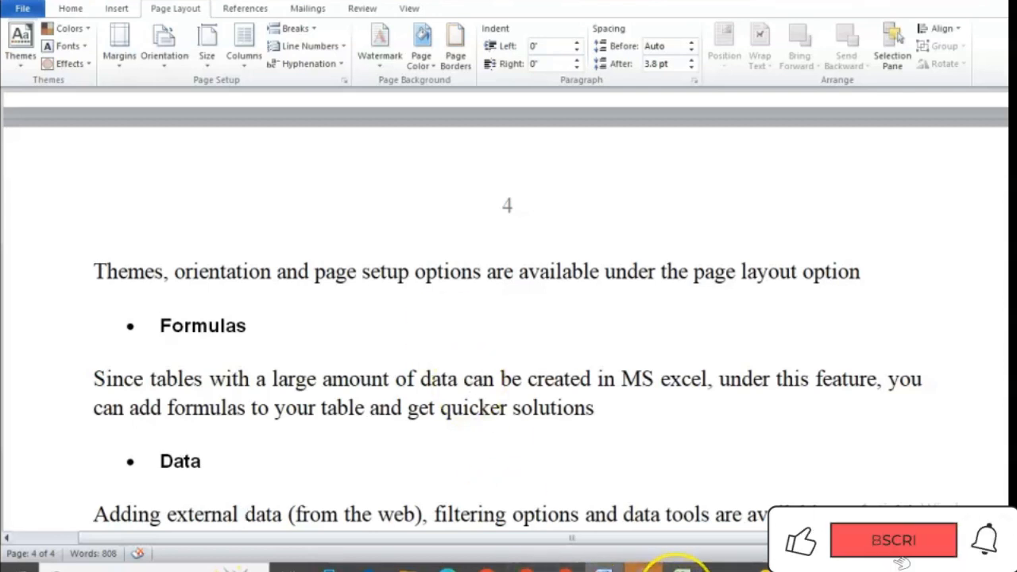
Step: Switch to Excel and try to insert a DATE function in cell A2, starting the year argument with 2
mouse_move(681, 566)
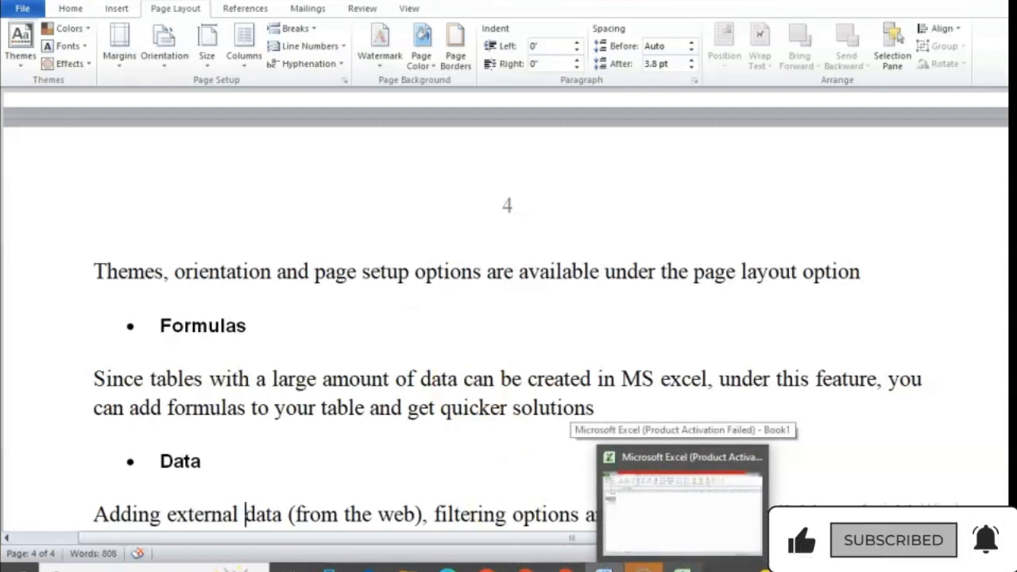
click(681, 566)
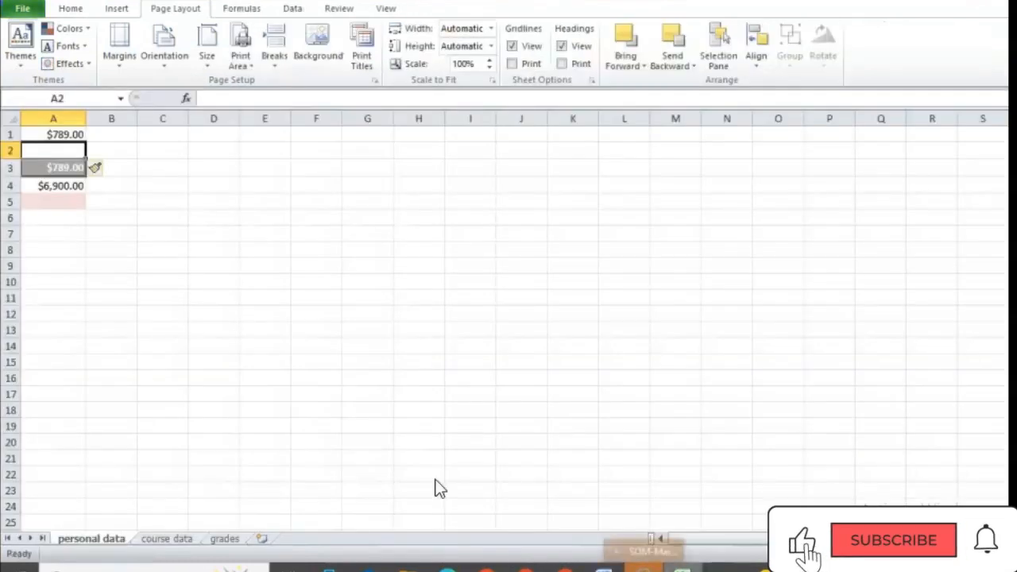
click(249, 14)
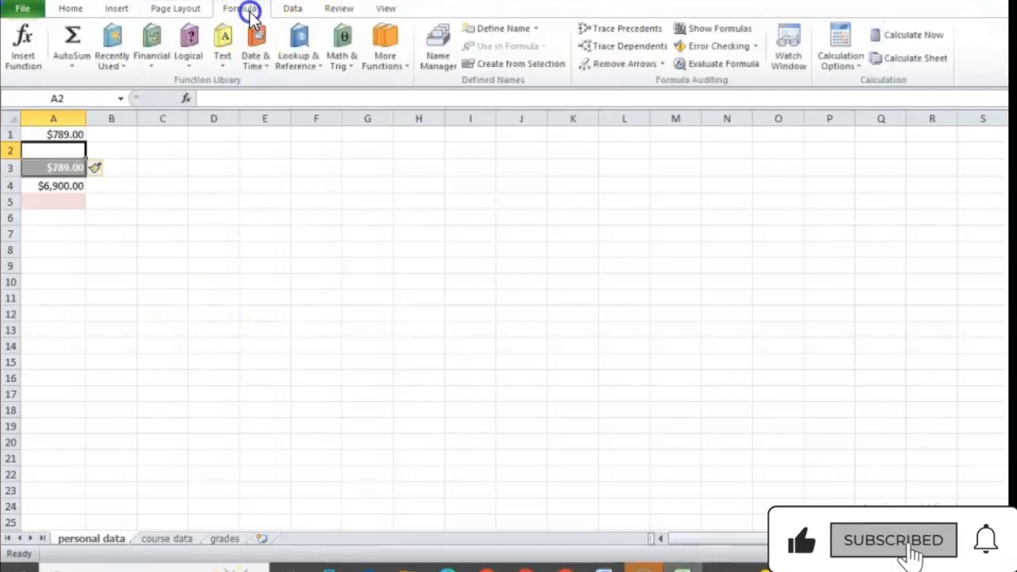
click(265, 65)
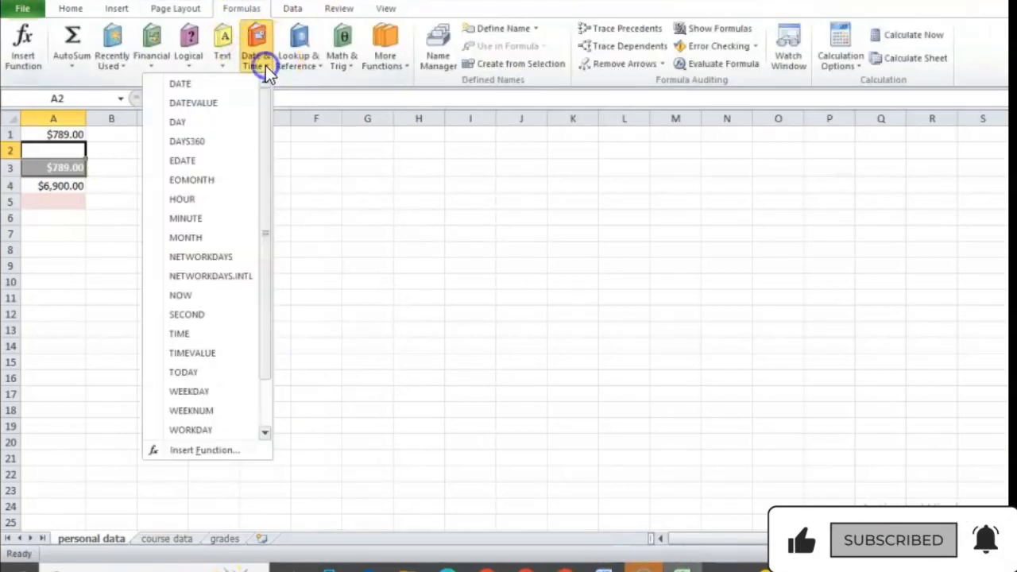
click(208, 86)
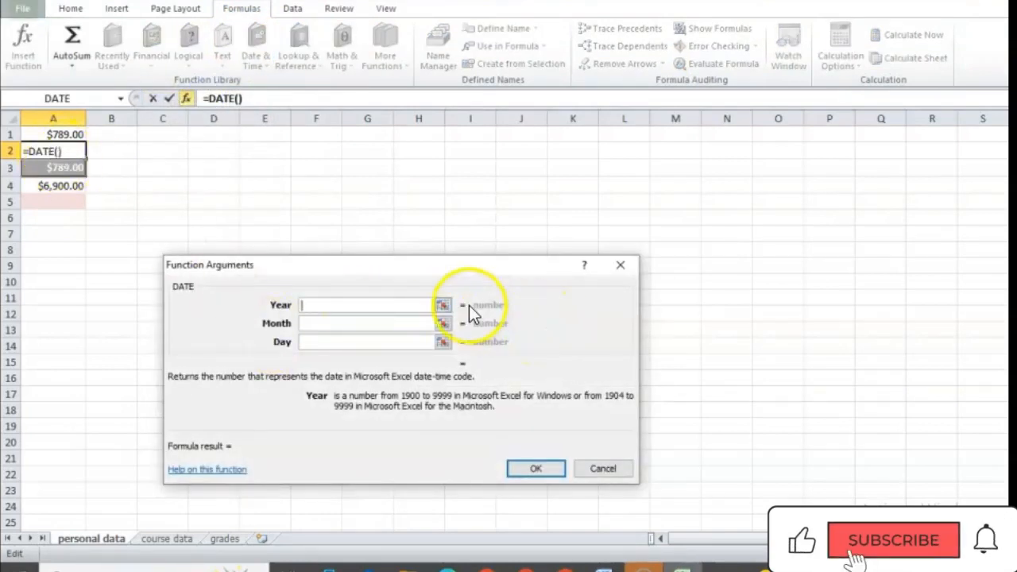
click(443, 305)
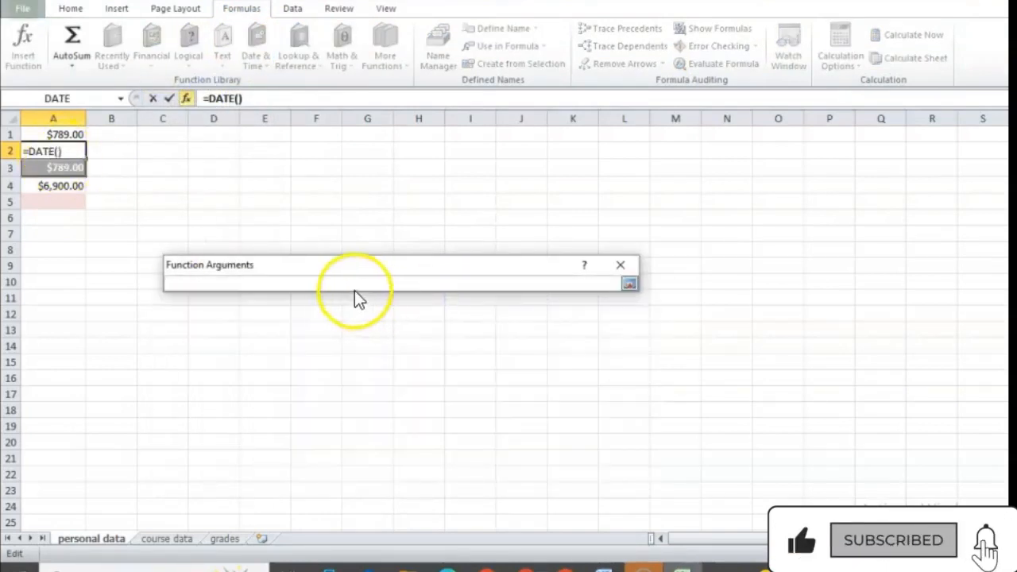
text(2)
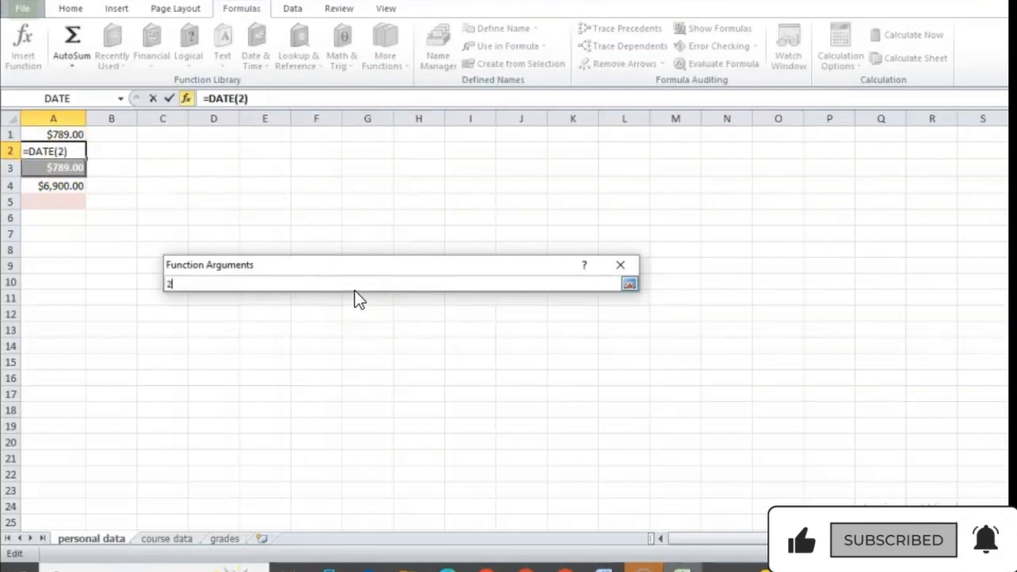
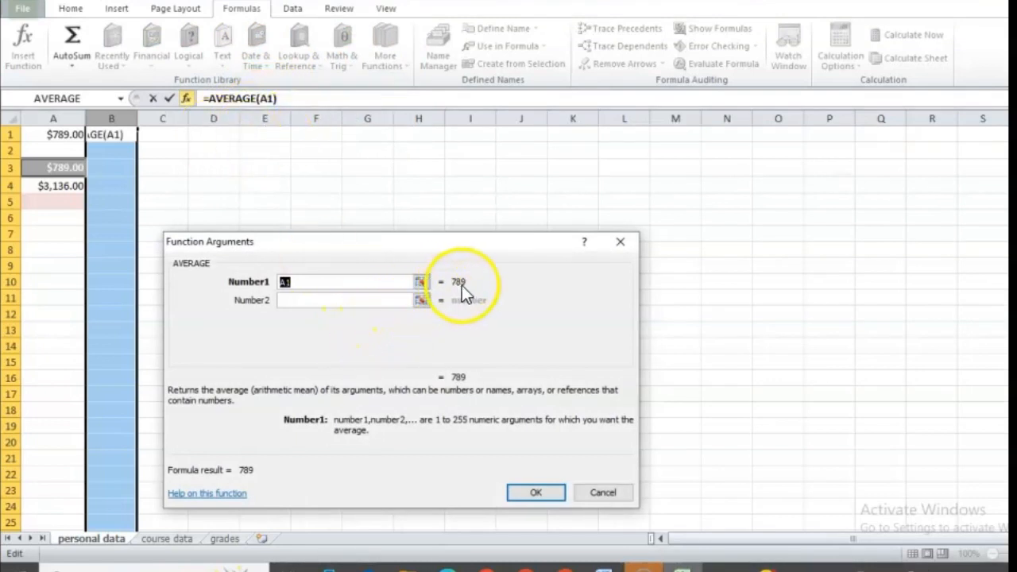
Step: Add A4 as the second number of the AVERAGE function in cell B1 and insert the formula =AVERAGE(A1,A4)
click(314, 302)
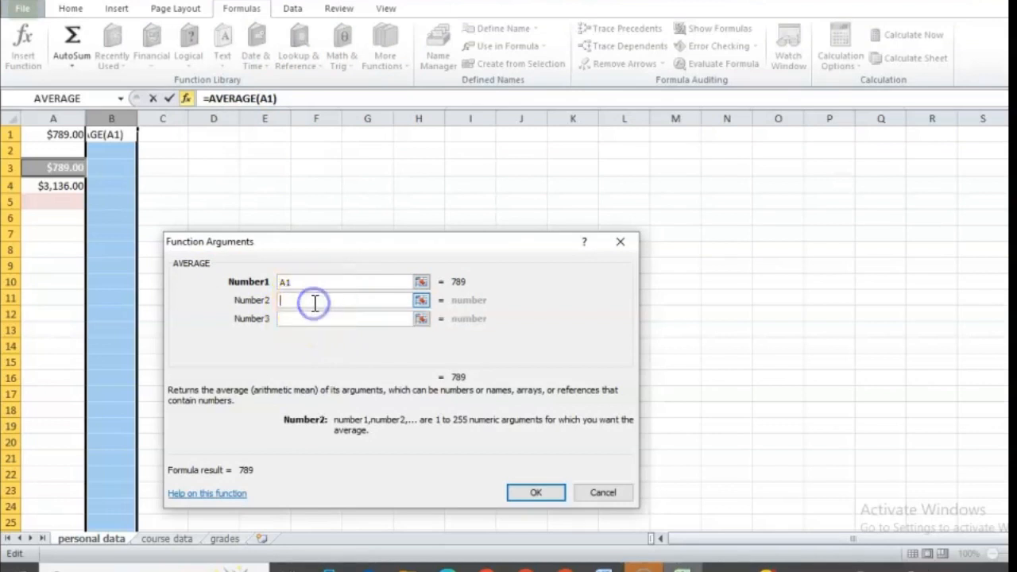
click(420, 300)
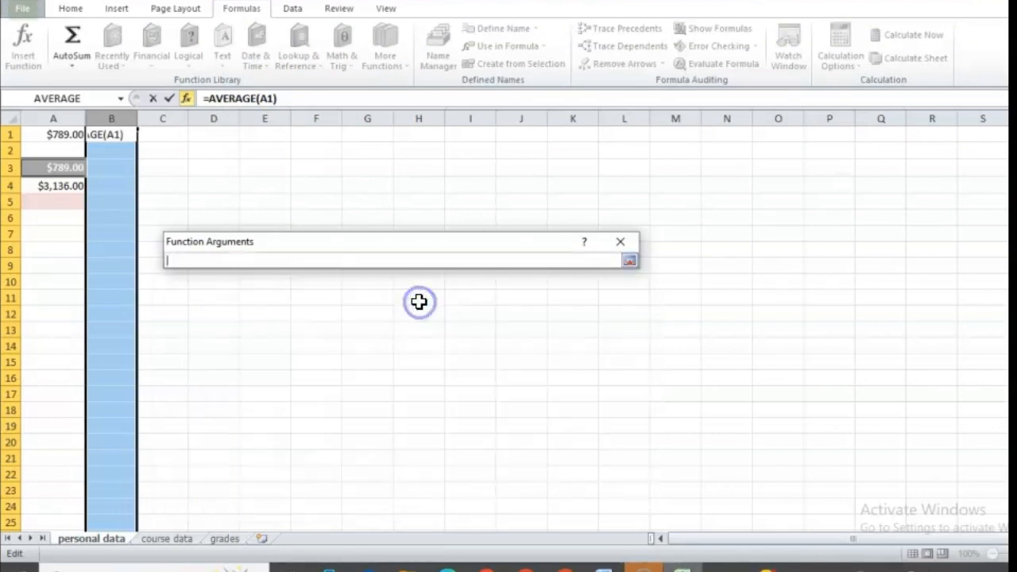
click(629, 260)
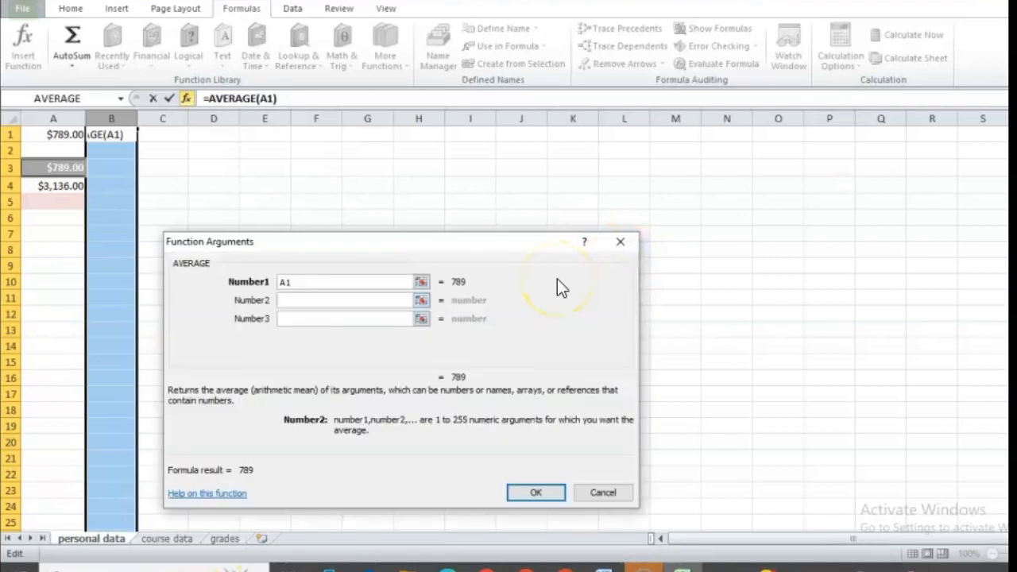
text(A4)
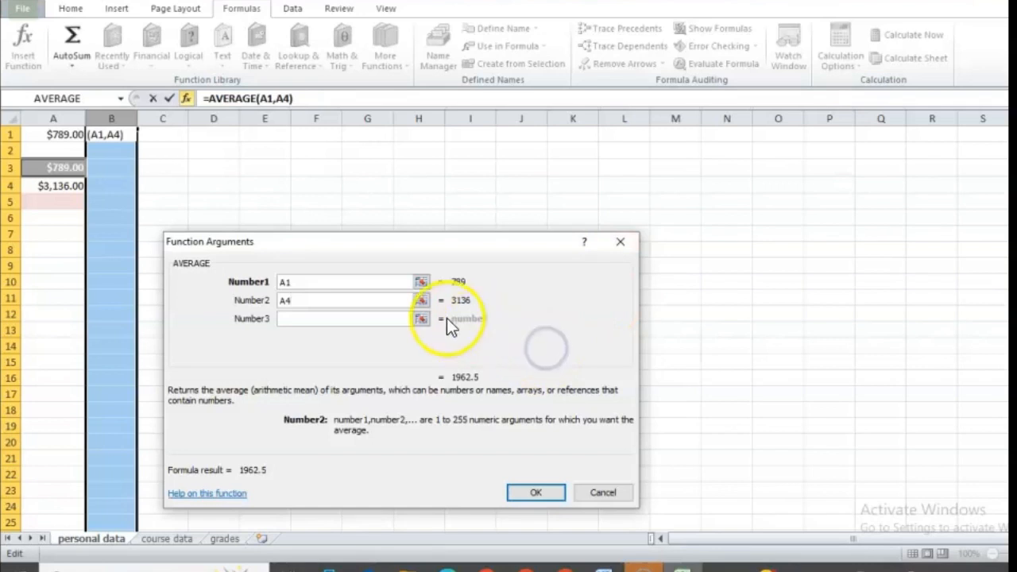
click(551, 331)
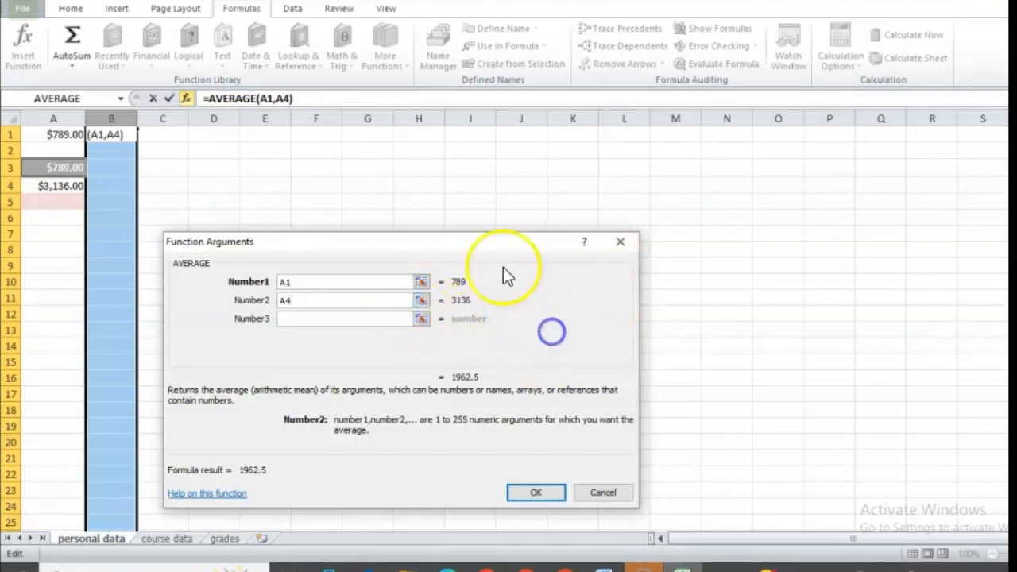
click(538, 500)
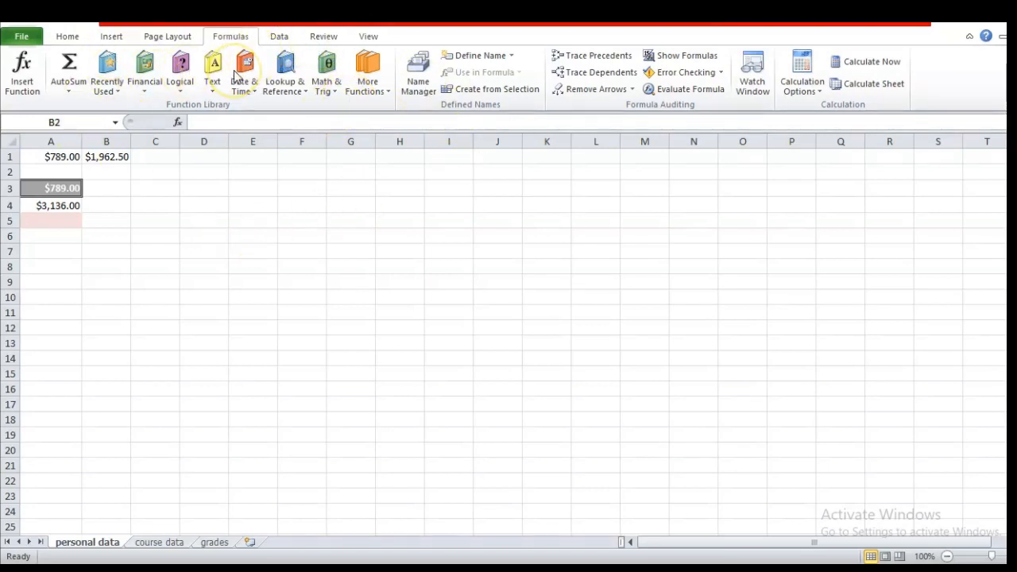
Step: Examine the math and trig functions, the AutoSum functions and the workbook's calculation options
click(380, 89)
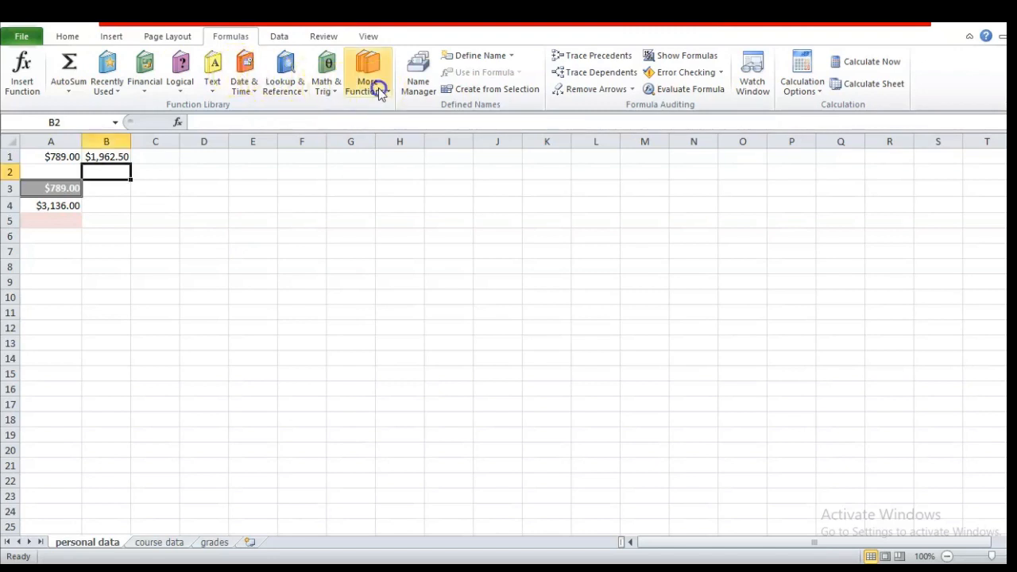
click(334, 93)
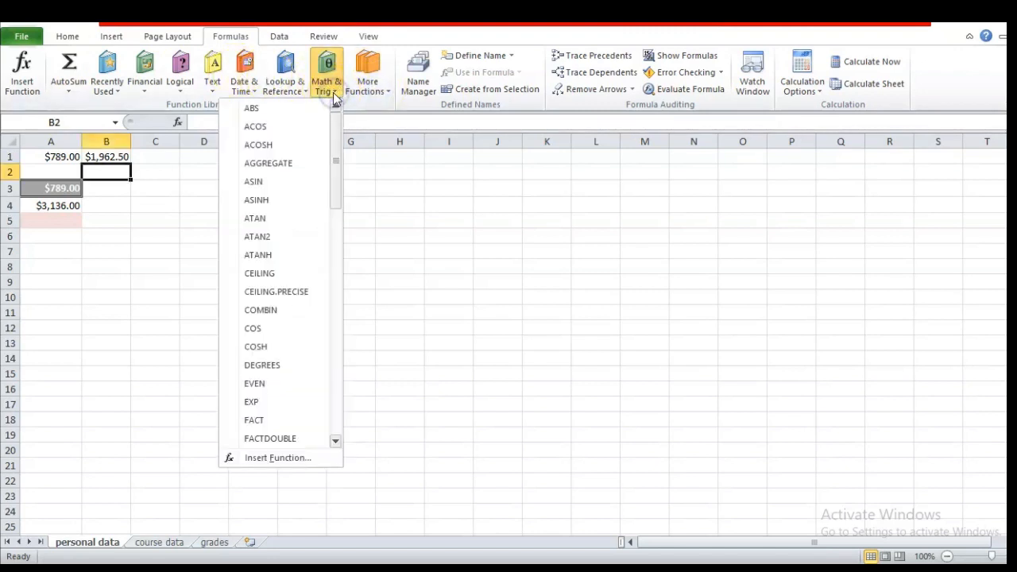
click(71, 92)
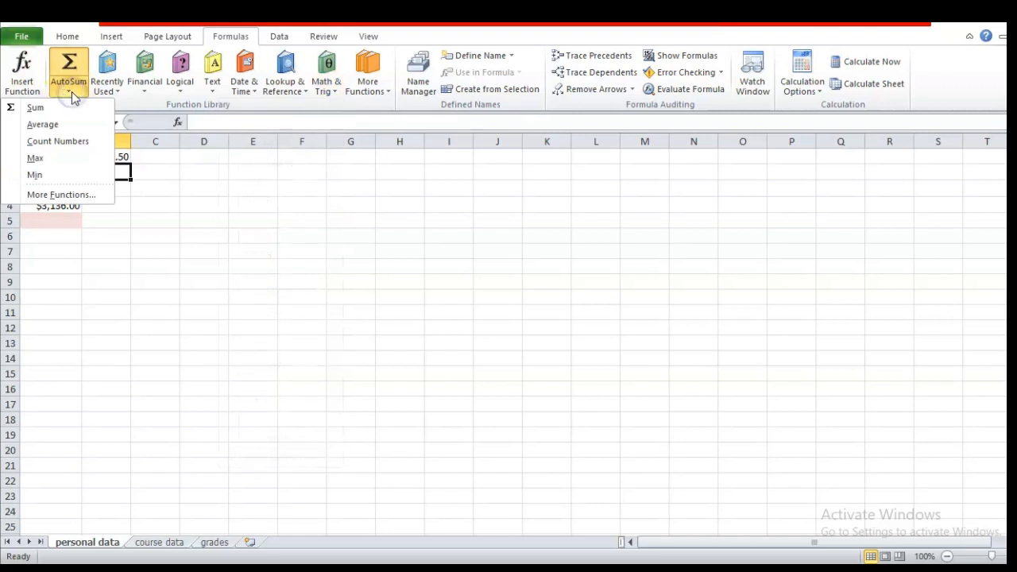
click(371, 240)
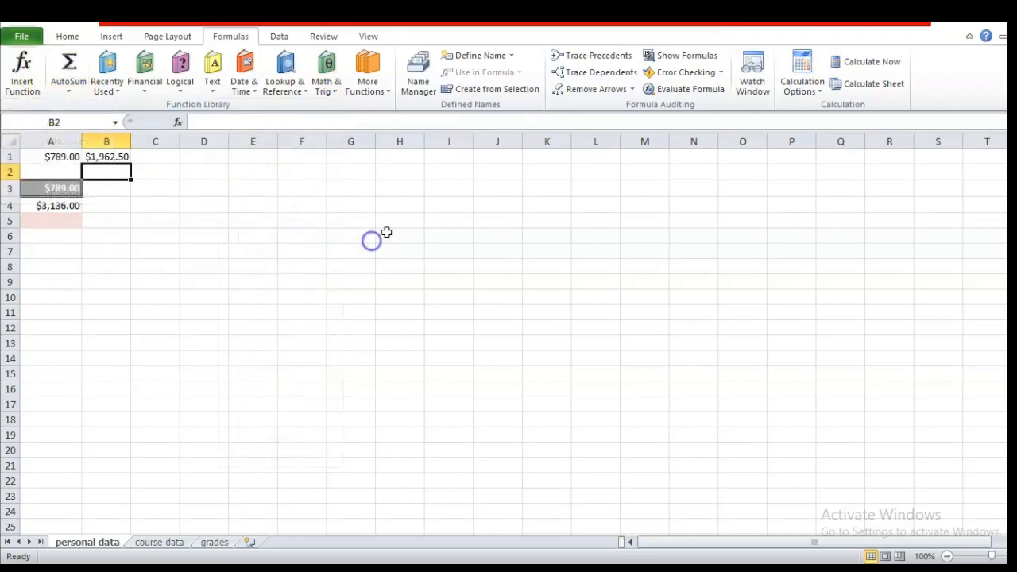
click(821, 96)
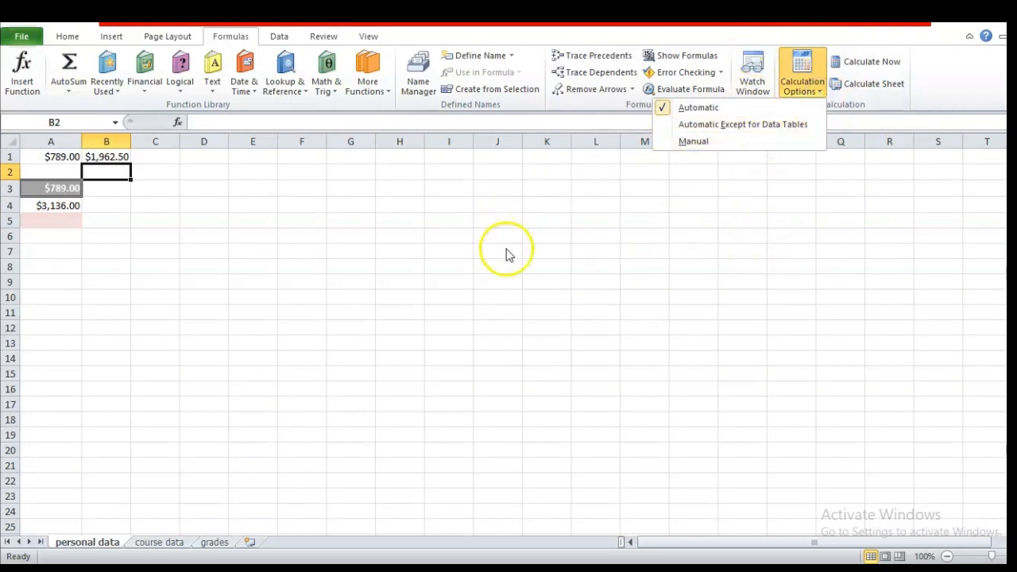
click(543, 177)
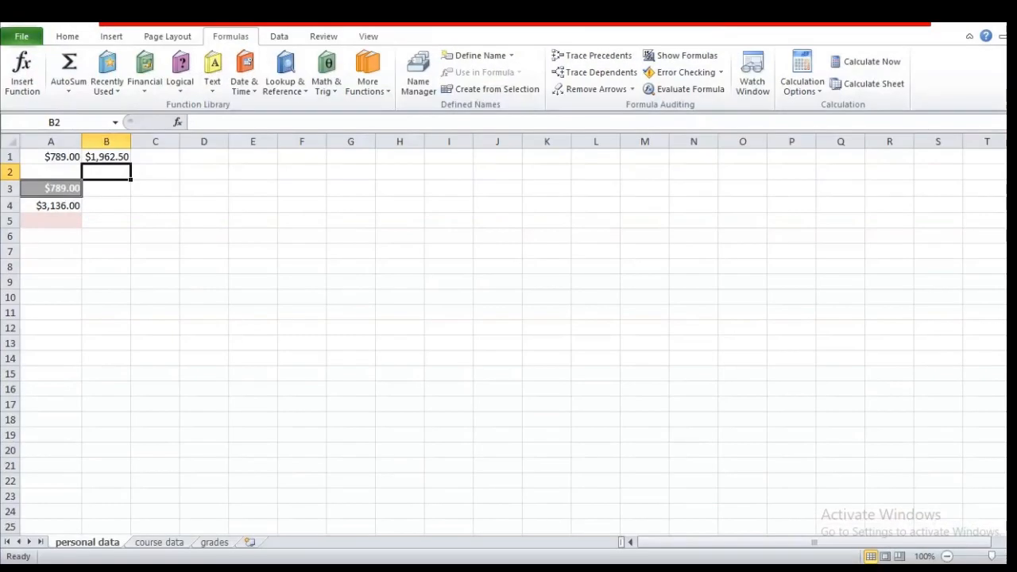
Step: Switch to the Word notes and remove the paragraph break before "data (from the web)" in the Data section
click(547, 511)
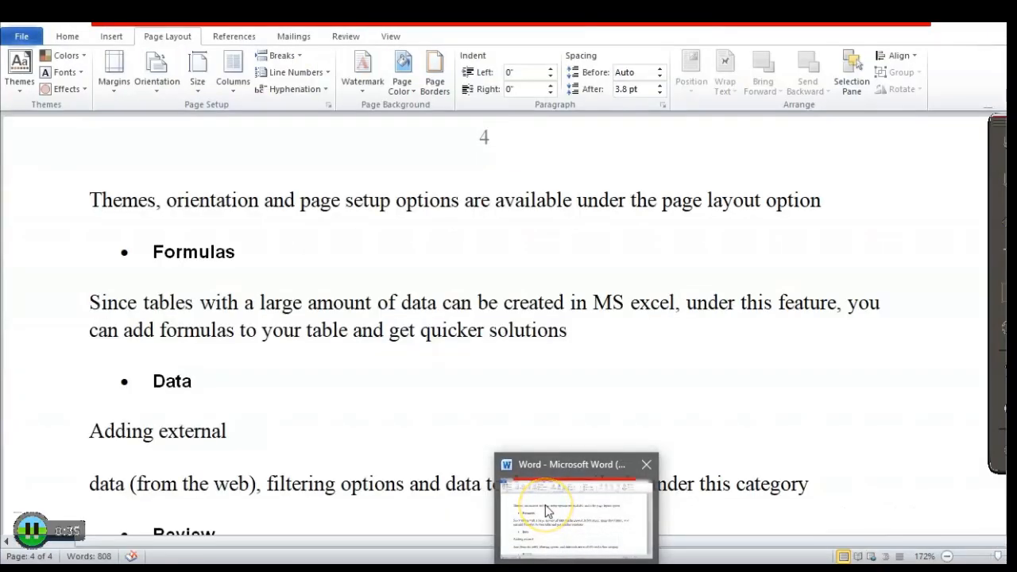
click(447, 454)
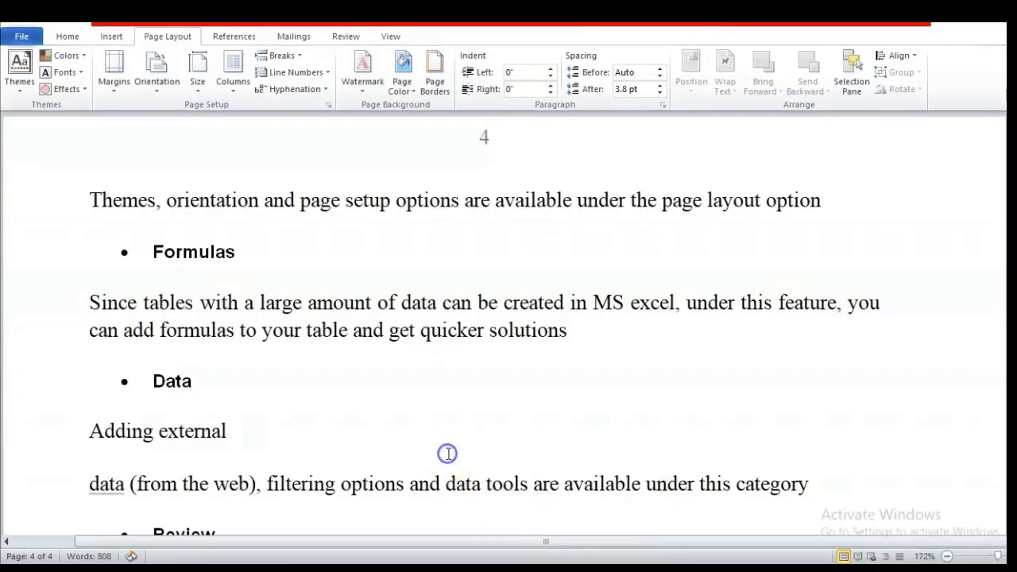
click(82, 473)
key(BackSpace)
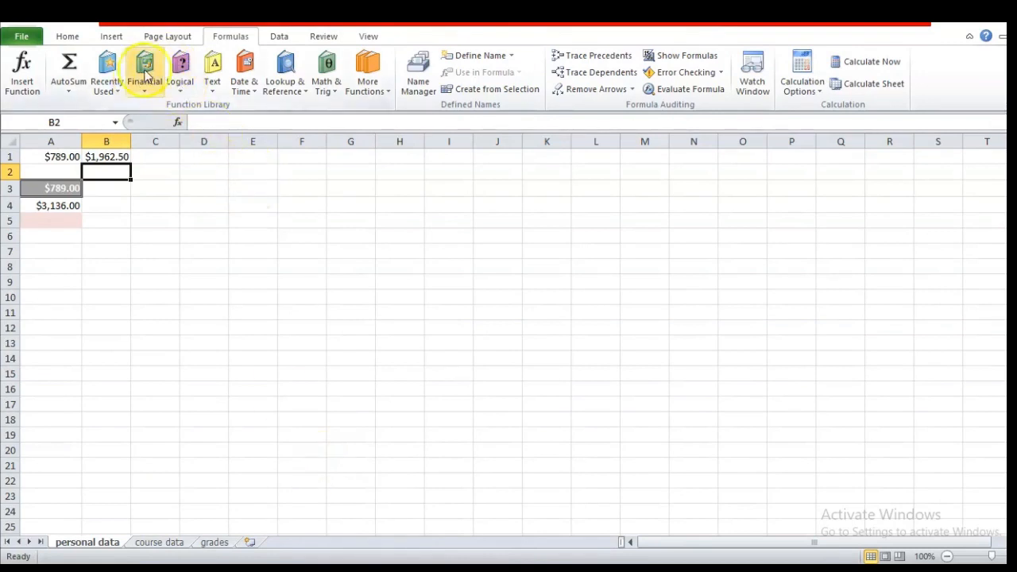
Step: Examine Excel's external data import features, including the web query and the list of other data sources
click(278, 37)
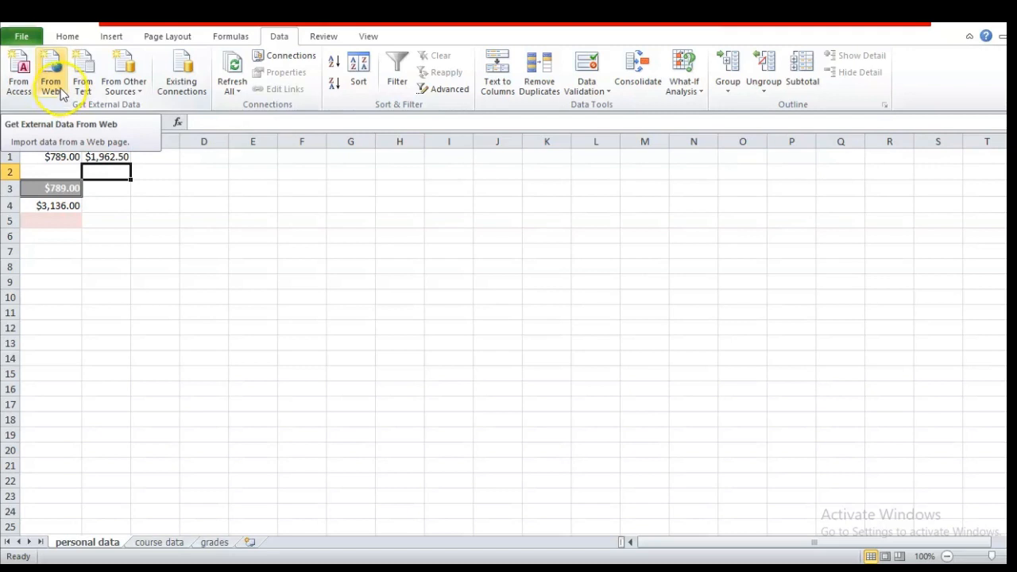
click(52, 86)
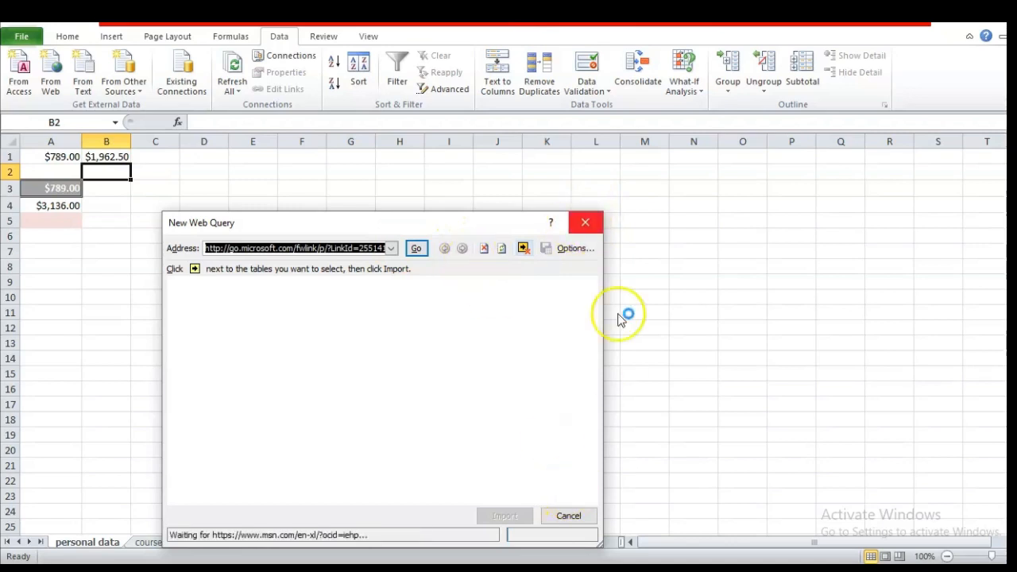
click(586, 224)
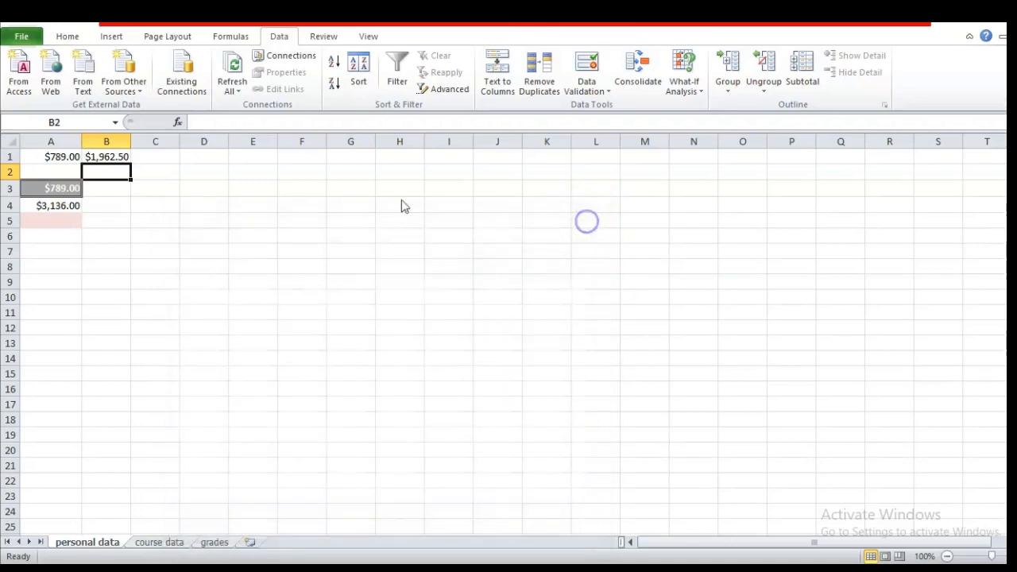
click(136, 93)
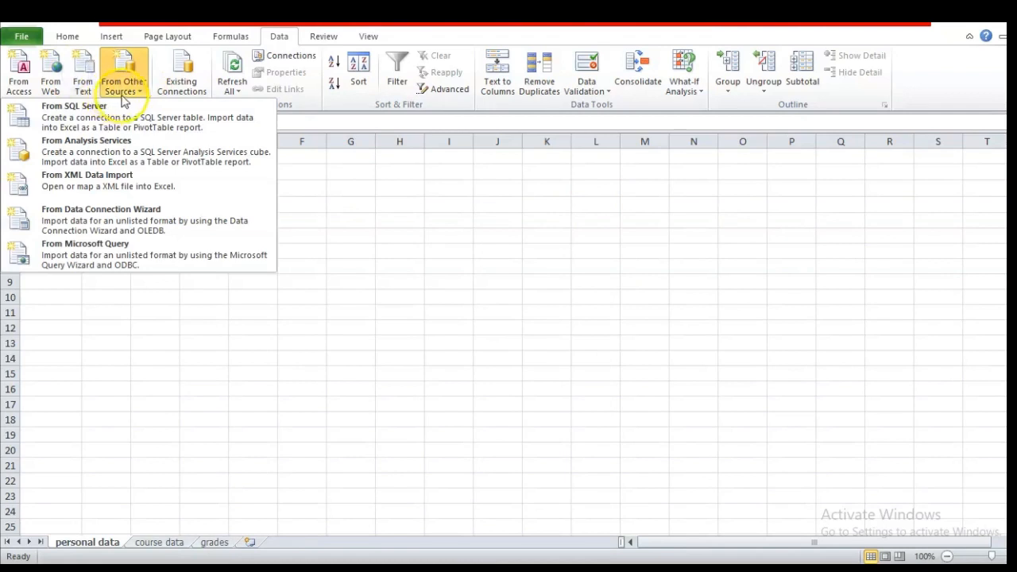
click(484, 296)
Step: Turn on filtering for the values in columns A and B and sort column A from smallest to largest
click(396, 82)
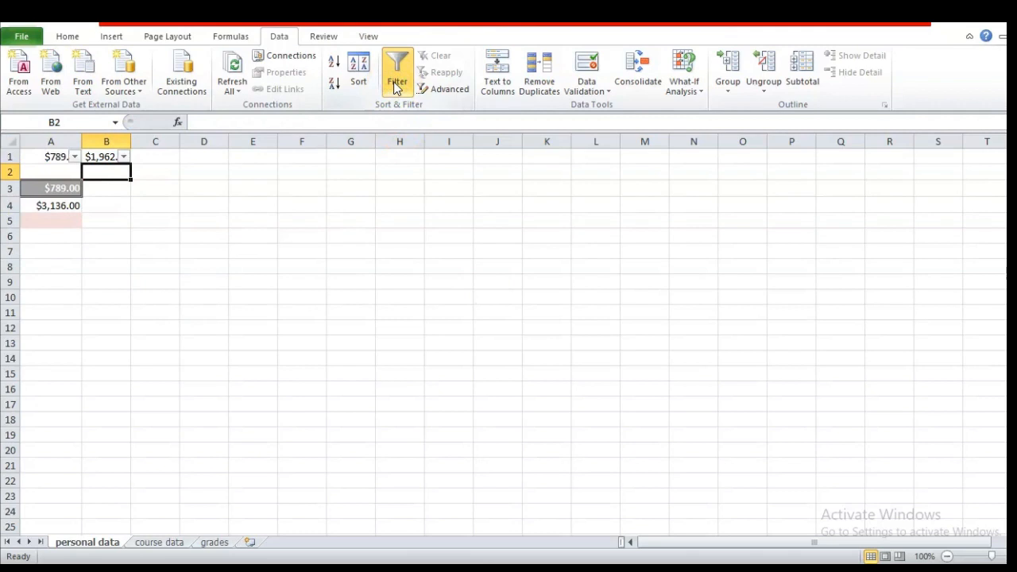
click(74, 156)
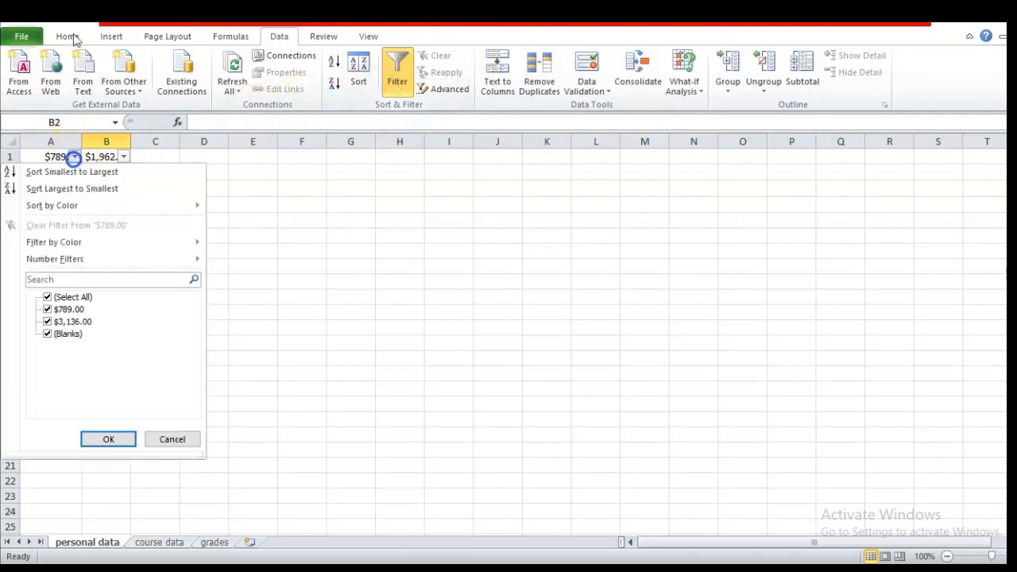
click(87, 172)
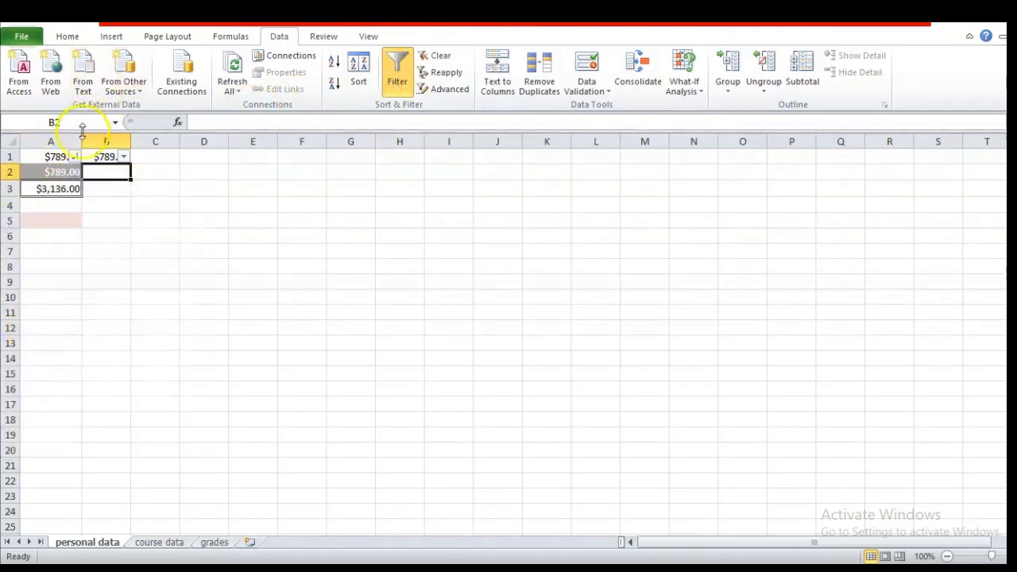
Step: Insert a new row above row 1 and enter the heading "numbers" in cell A1
click(11, 157)
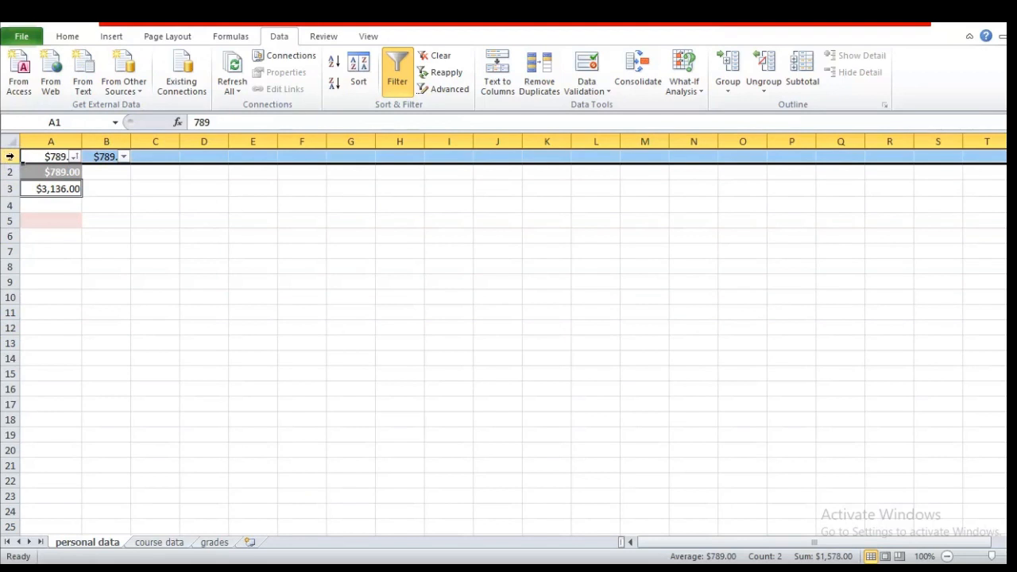
right_click(11, 156)
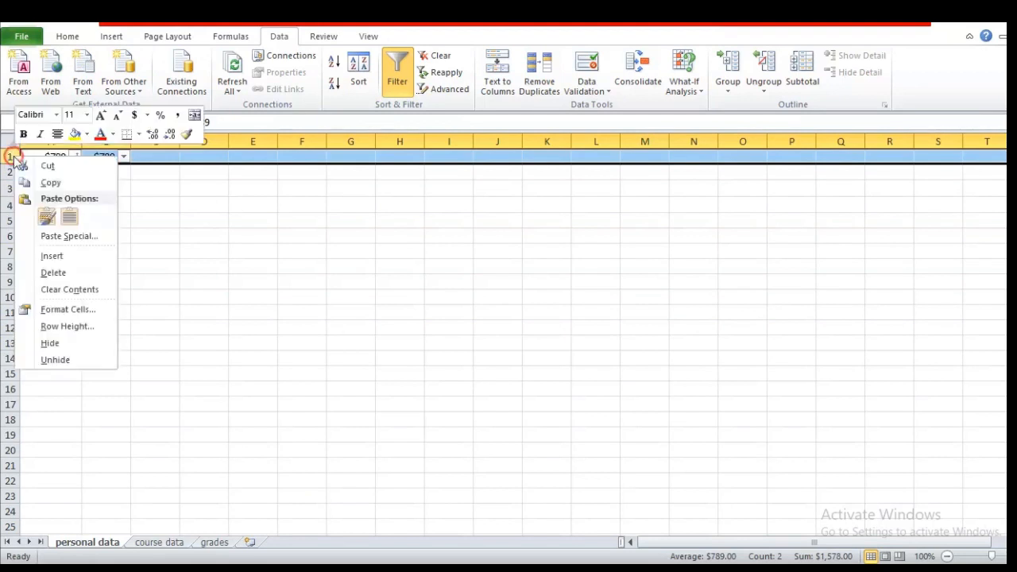
click(52, 256)
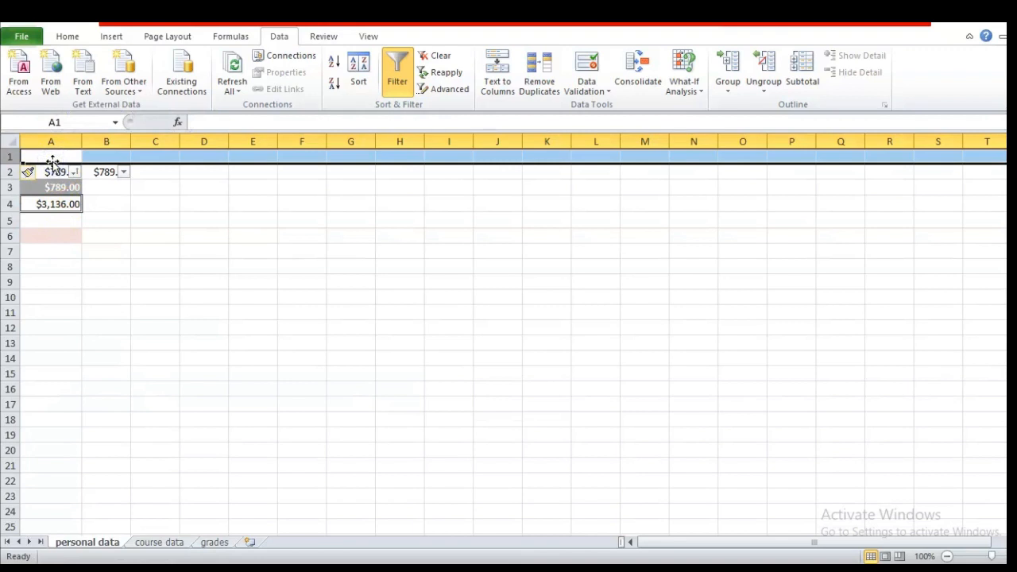
text(numbers)
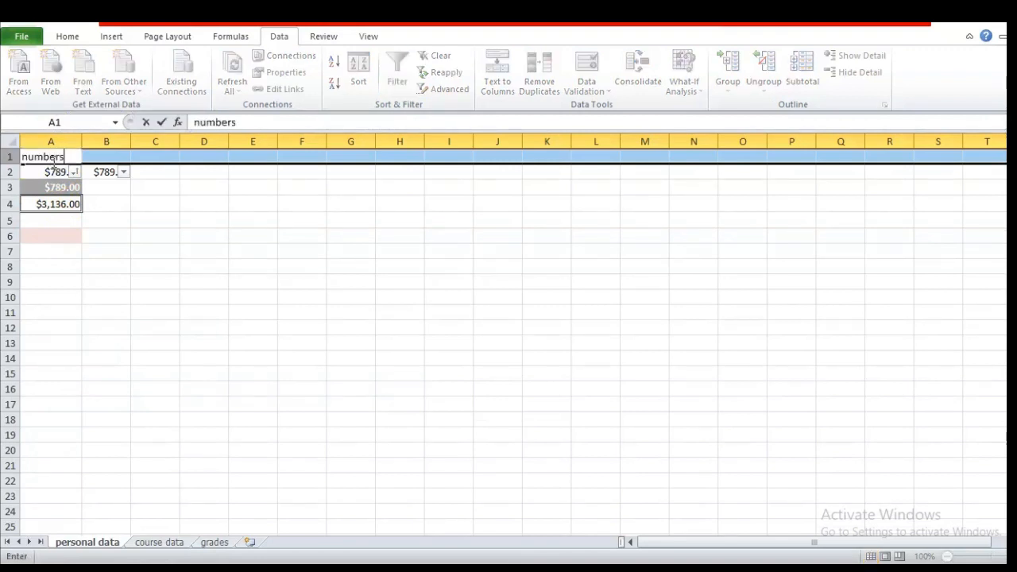
click(93, 156)
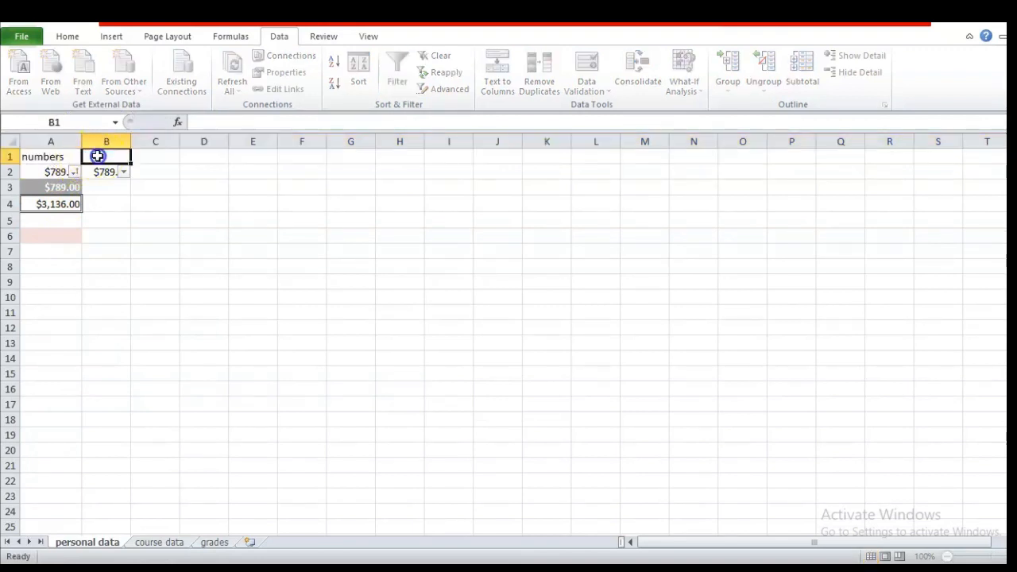
Step: Enter the heading "grades" in cell B1 and move the filter from the row 2 values to the headings in row 1
text(grades)
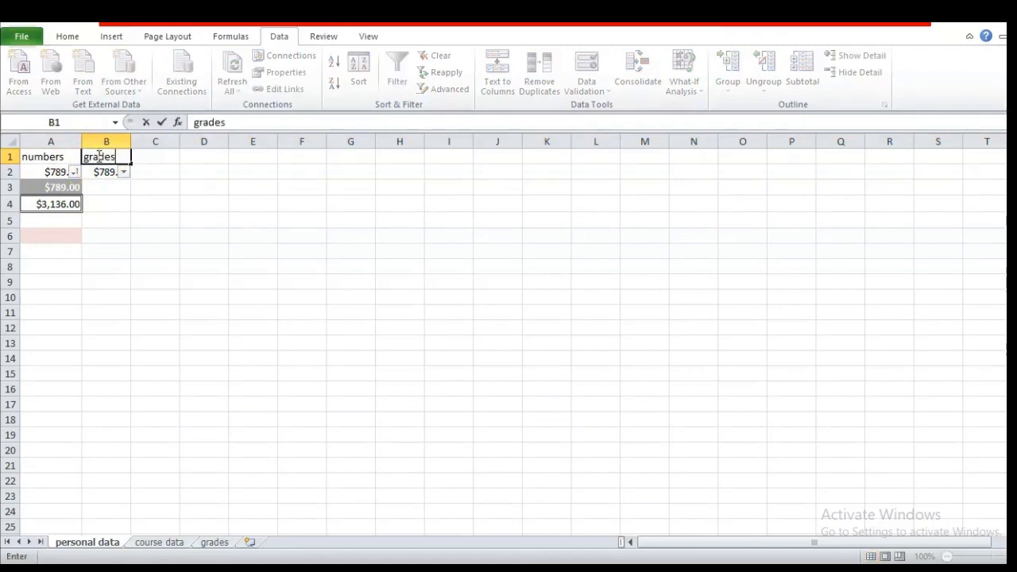
click(170, 220)
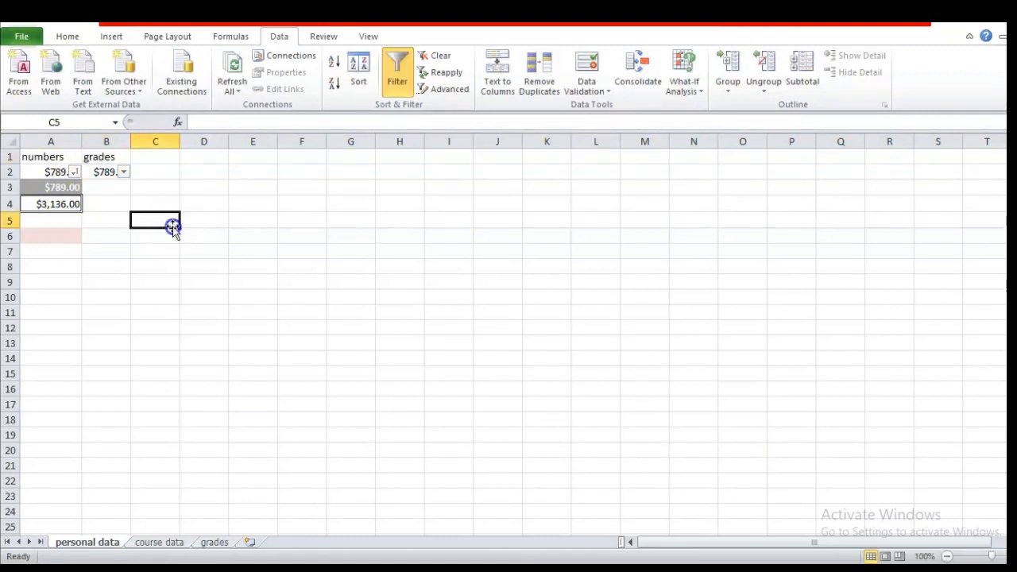
click(74, 173)
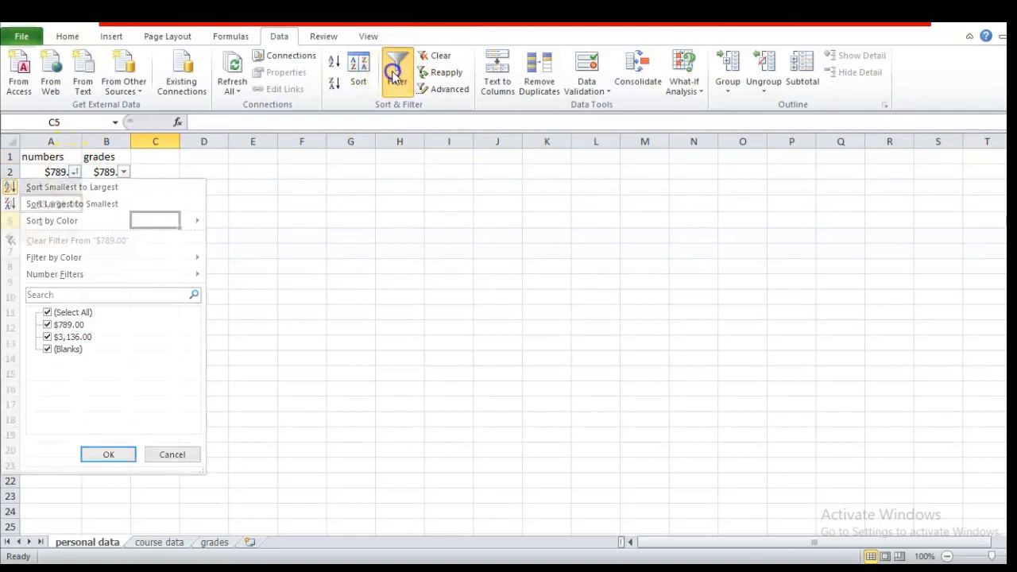
click(393, 76)
click(72, 156)
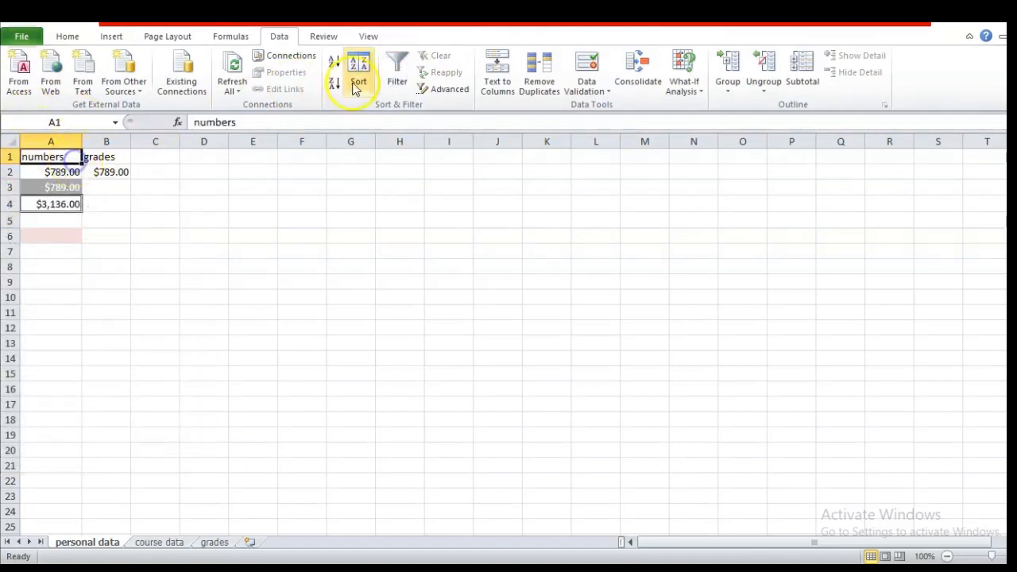
click(397, 80)
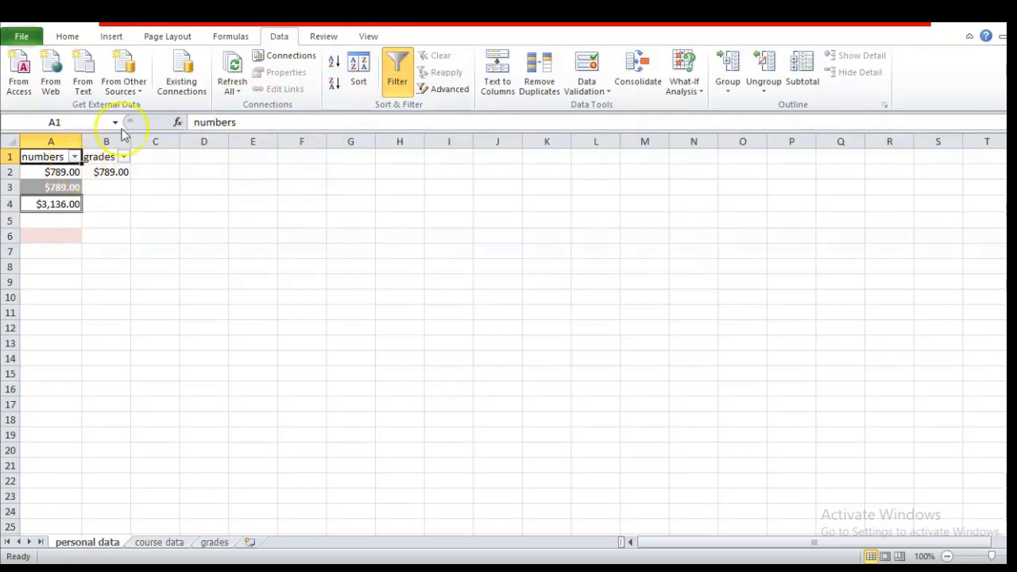
click(404, 83)
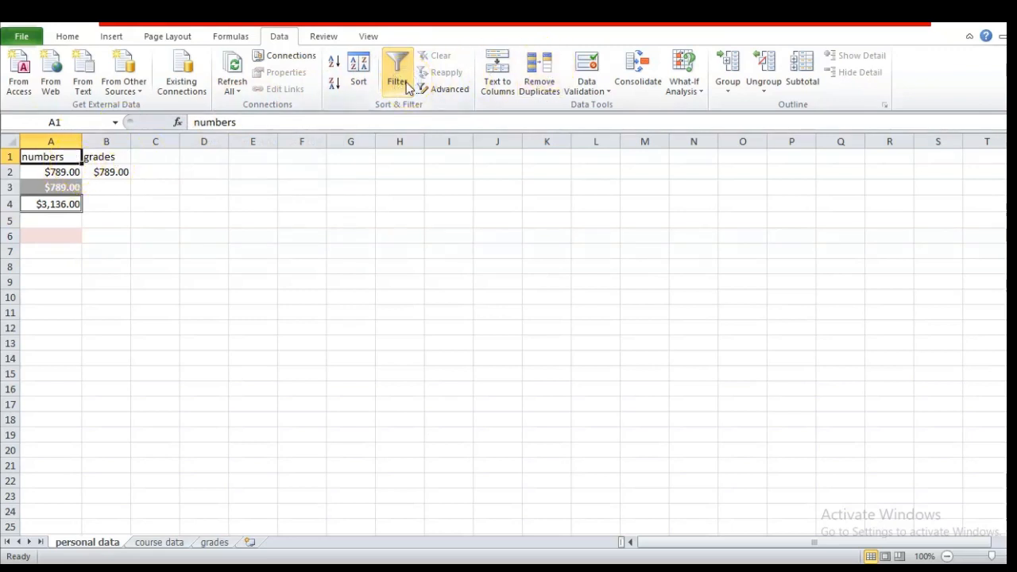
click(406, 86)
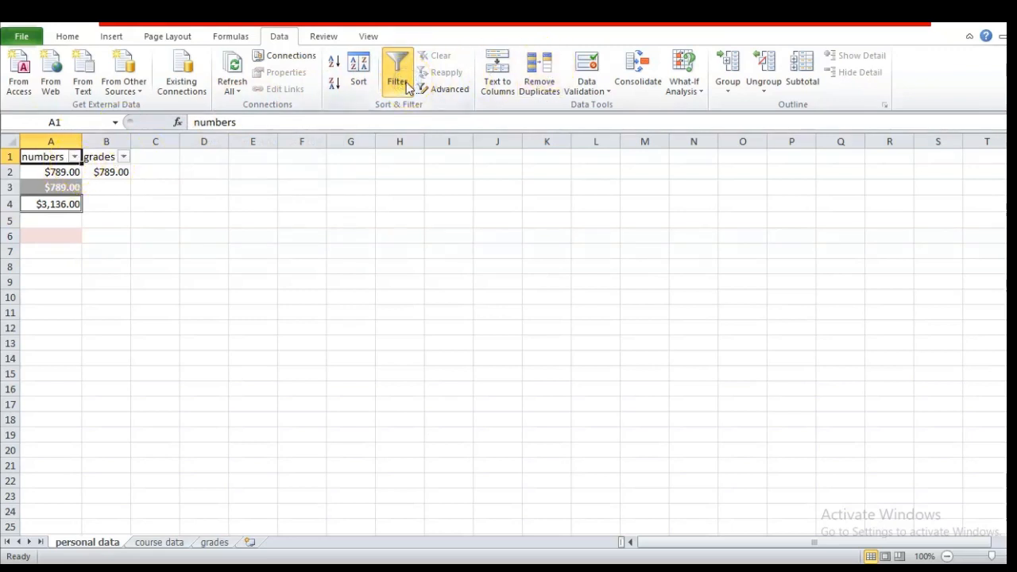
click(406, 82)
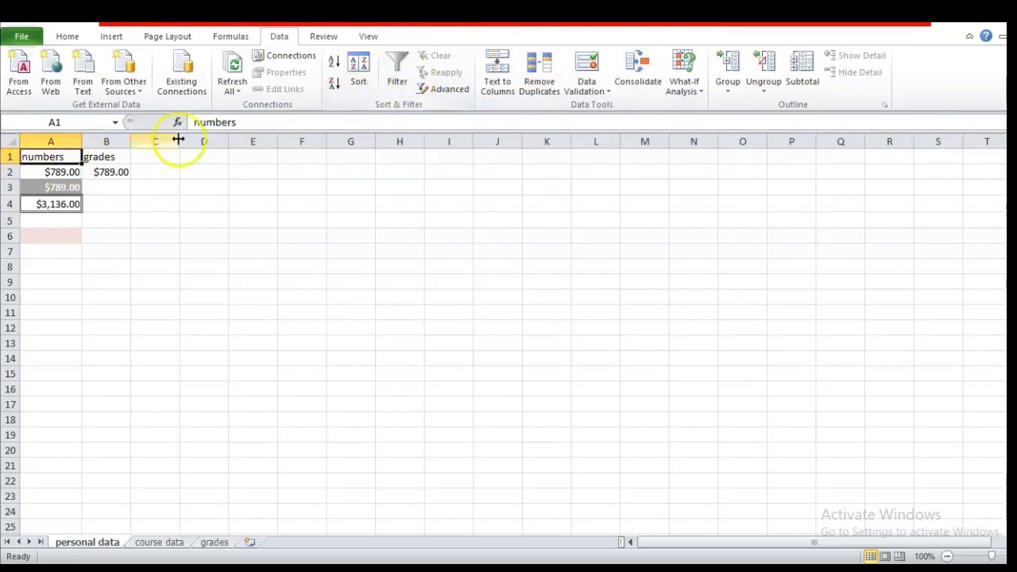
click(397, 72)
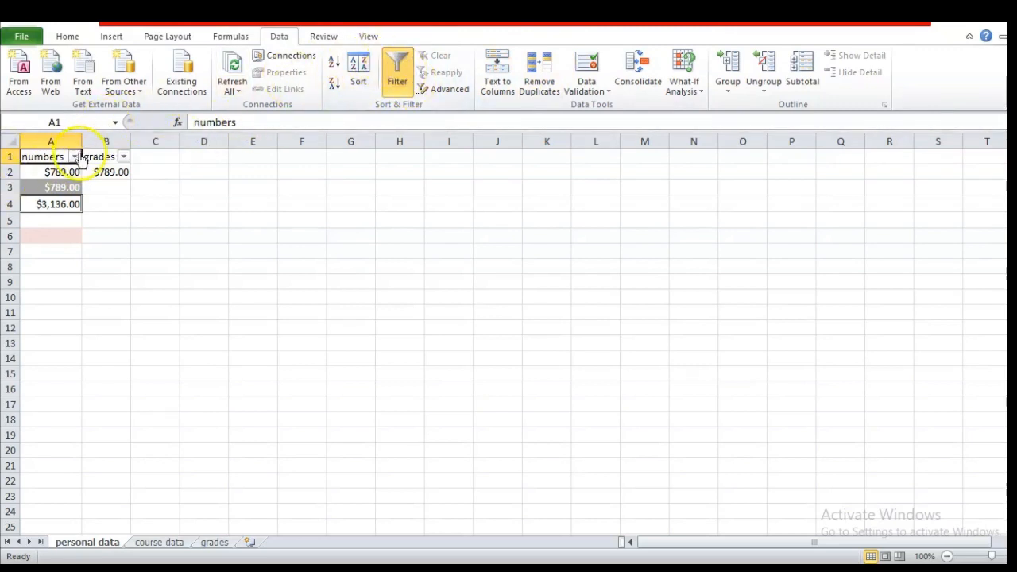
Step: Sort the numbers column from largest to smallest, and re-sort it from smallest to largest
click(75, 157)
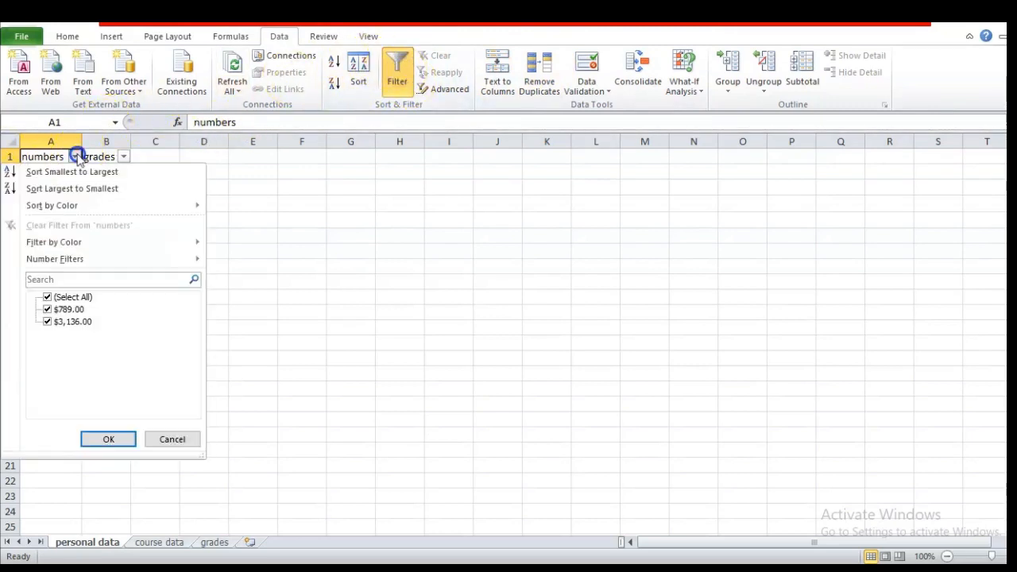
click(123, 188)
click(74, 157)
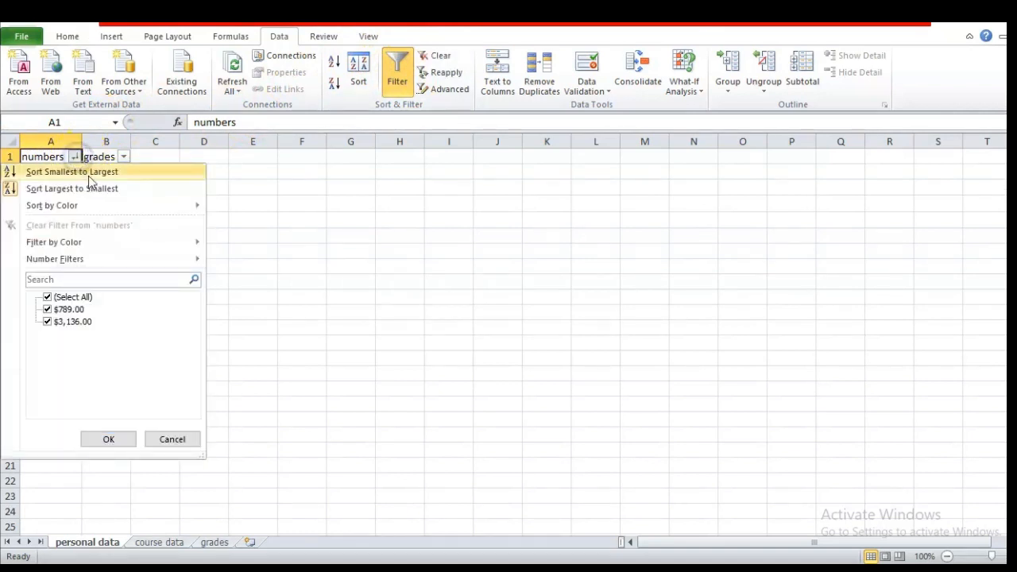
click(88, 176)
Step: Examine the numbers column's color sorting and number filter options, as well as the custom Sort settings
click(74, 157)
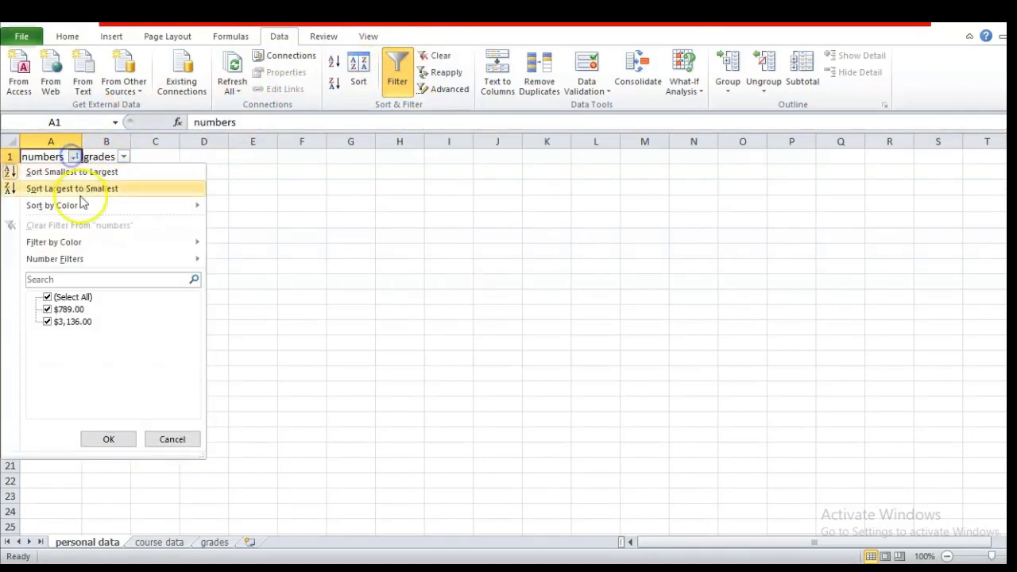
mouse_move(78, 206)
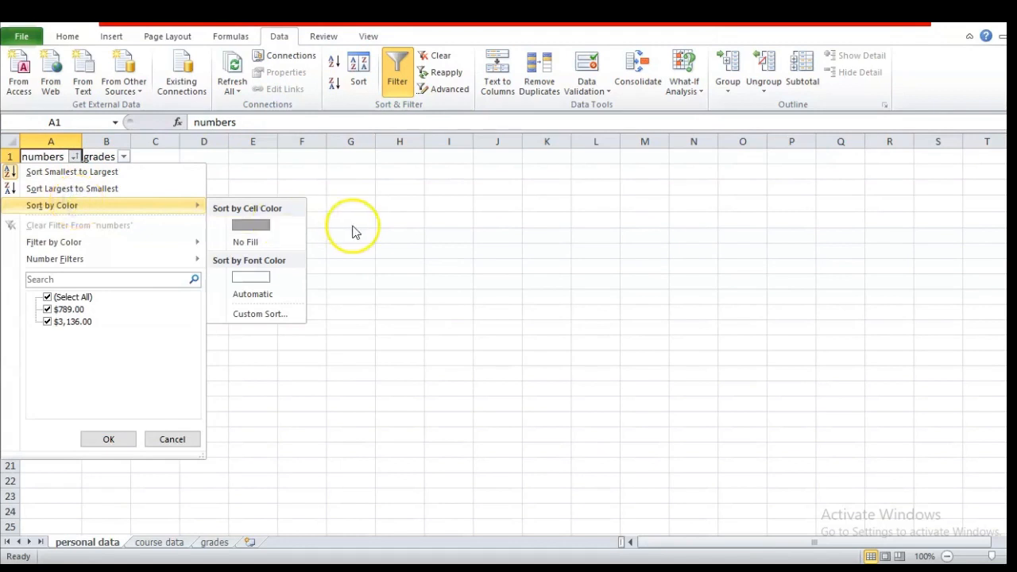
click(370, 305)
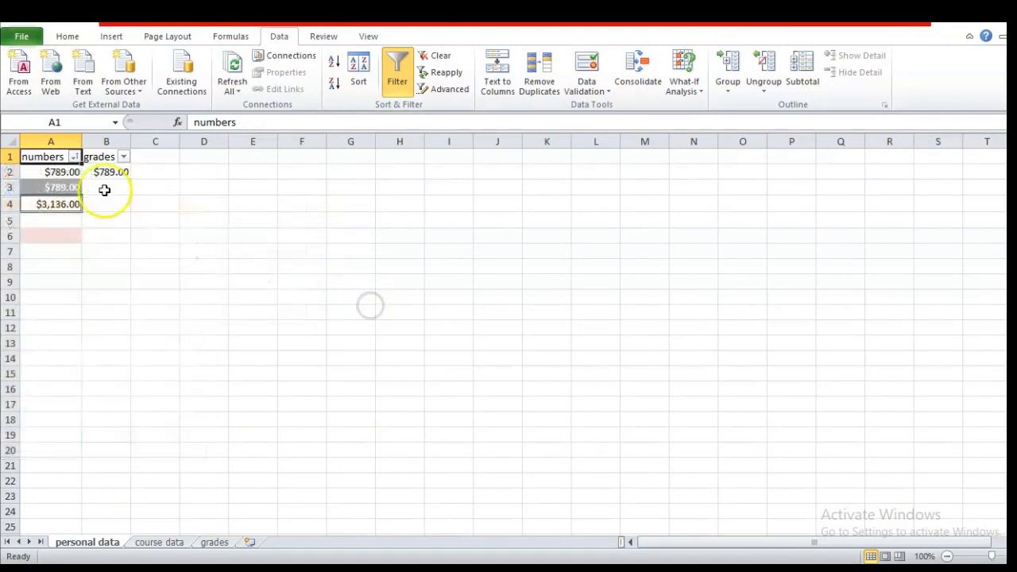
click(74, 157)
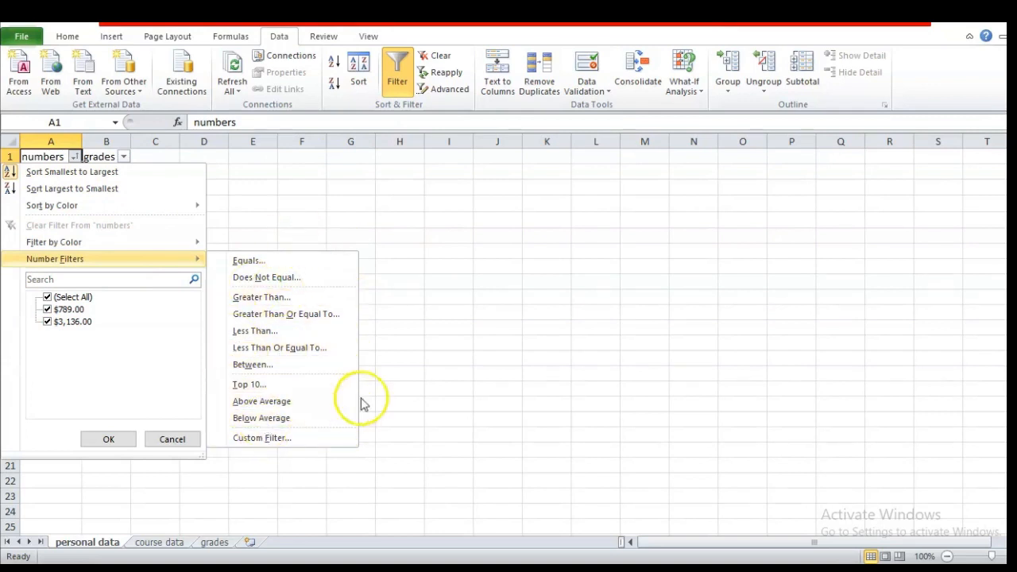
click(467, 343)
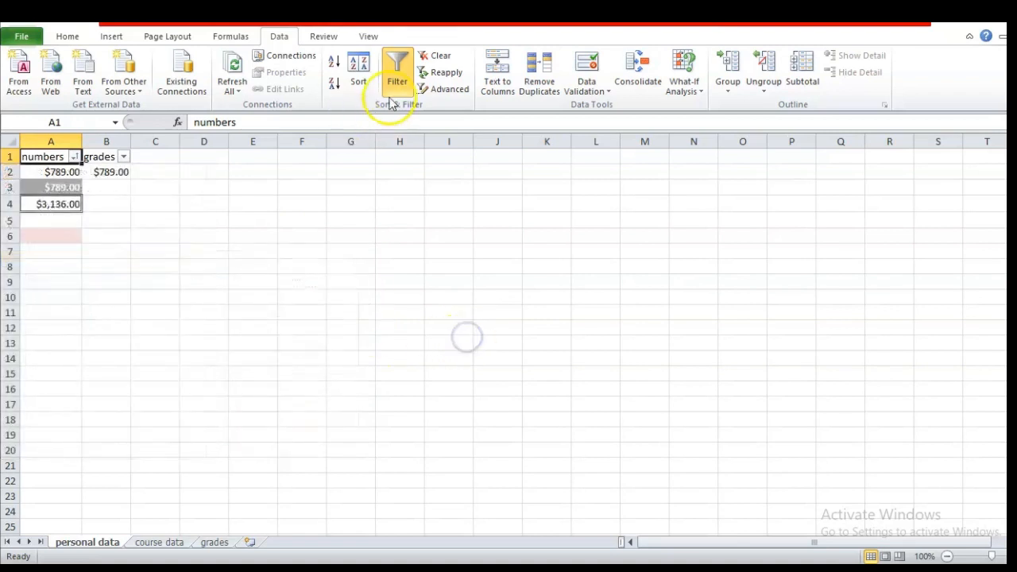
click(365, 82)
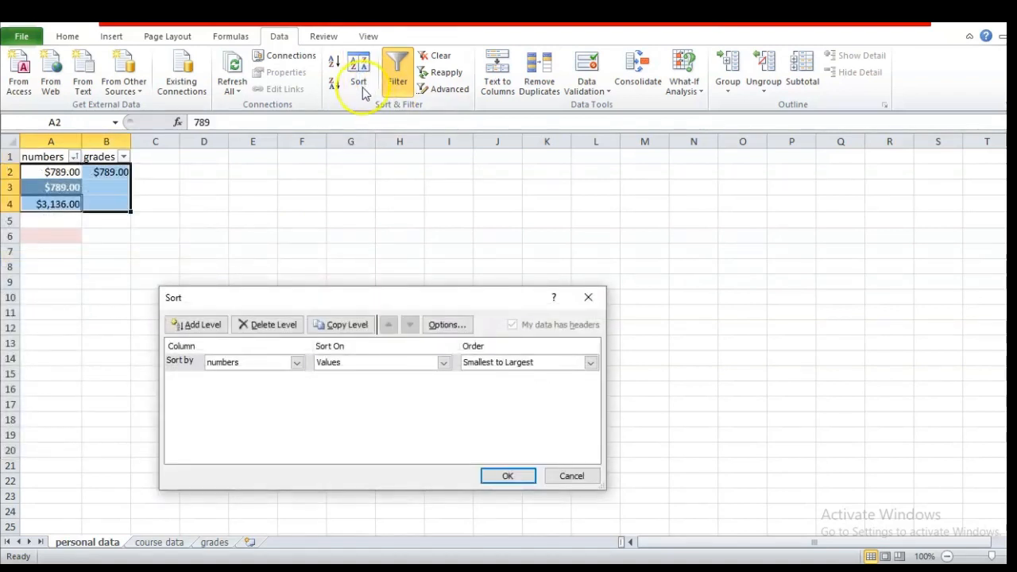
click(589, 298)
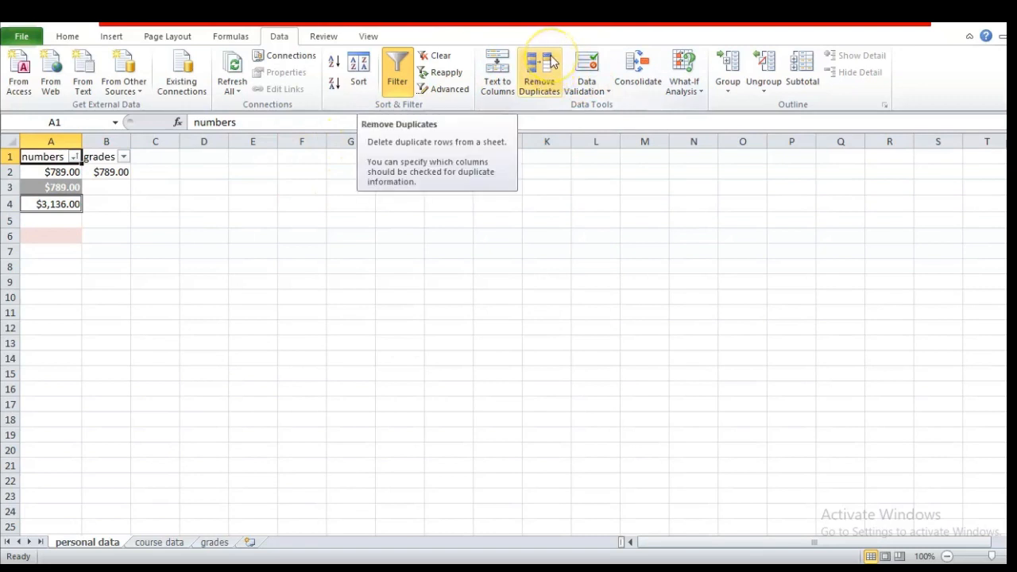
Step: Examine the Data Validation options and the Group settings for rows and columns without applying any
click(606, 92)
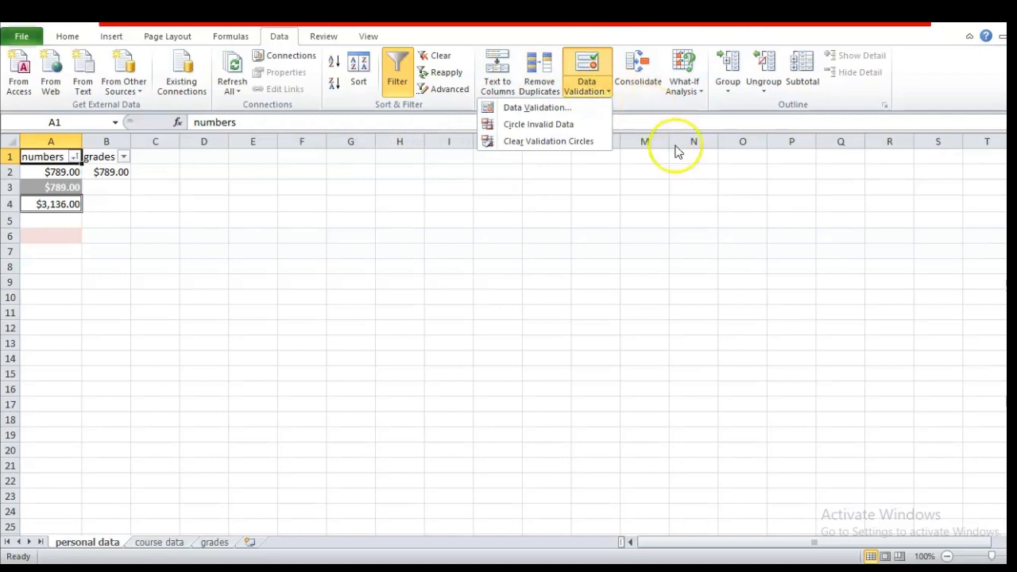
click(728, 283)
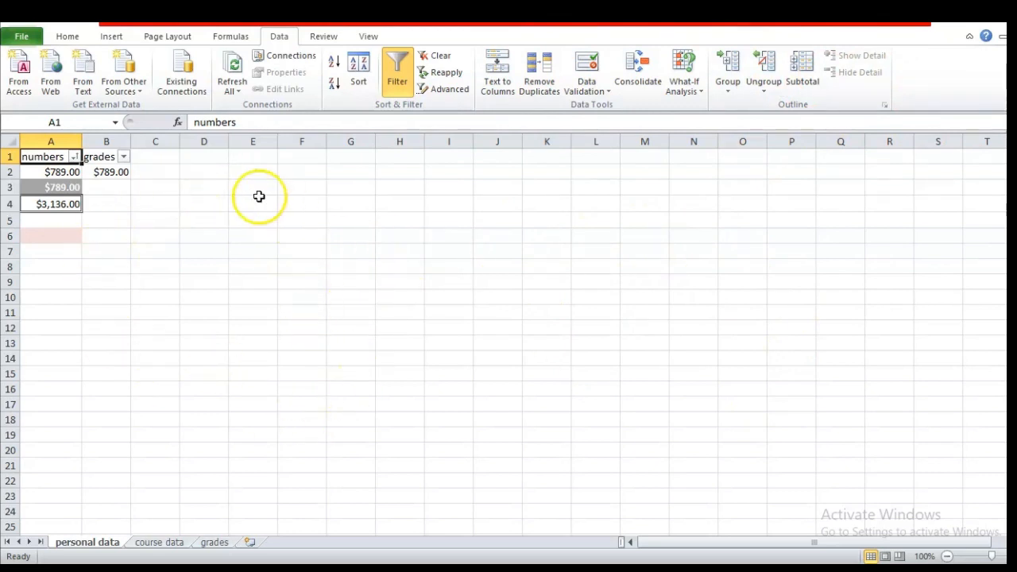
click(730, 88)
click(710, 106)
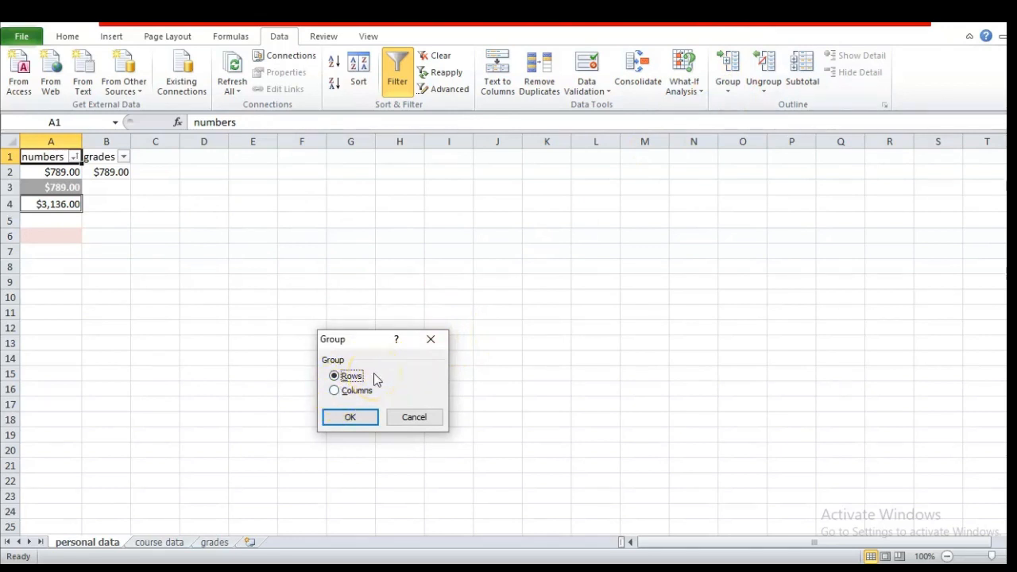
click(429, 342)
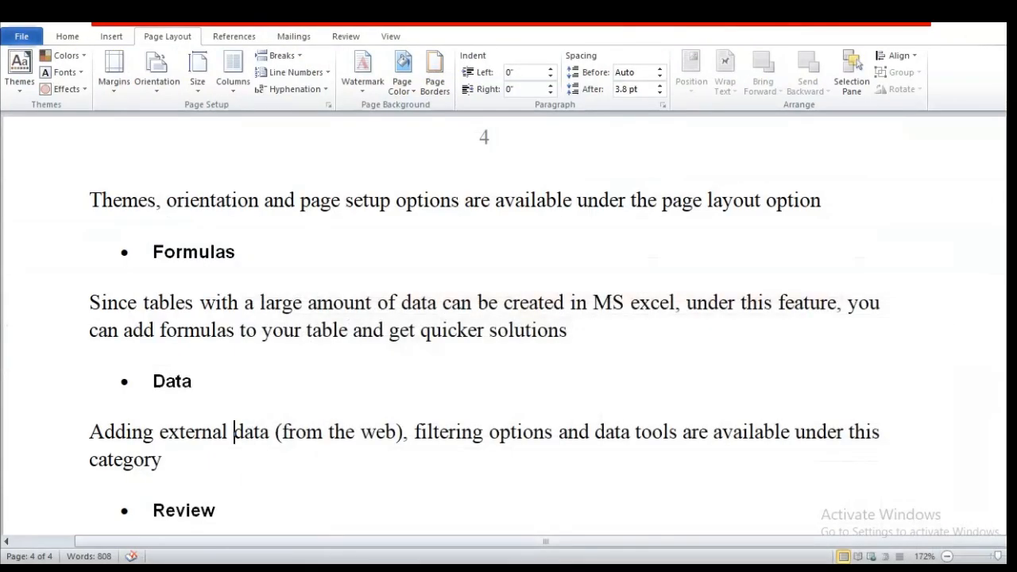
Step: Read the Review section of the Word notes and examine the review features in Word and in the Excel workbook
scroll(508, 469, down, 2)
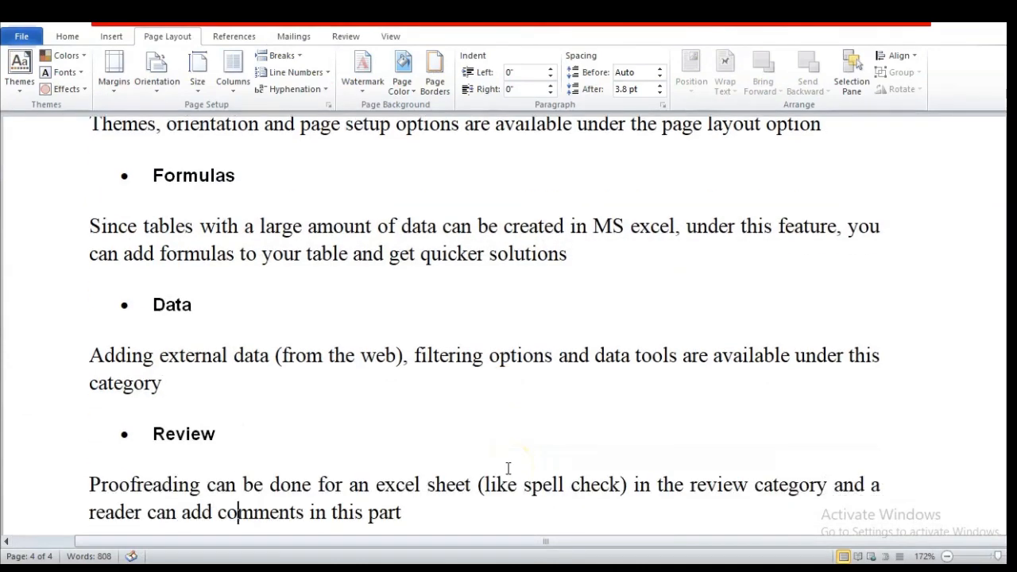
key(Down)
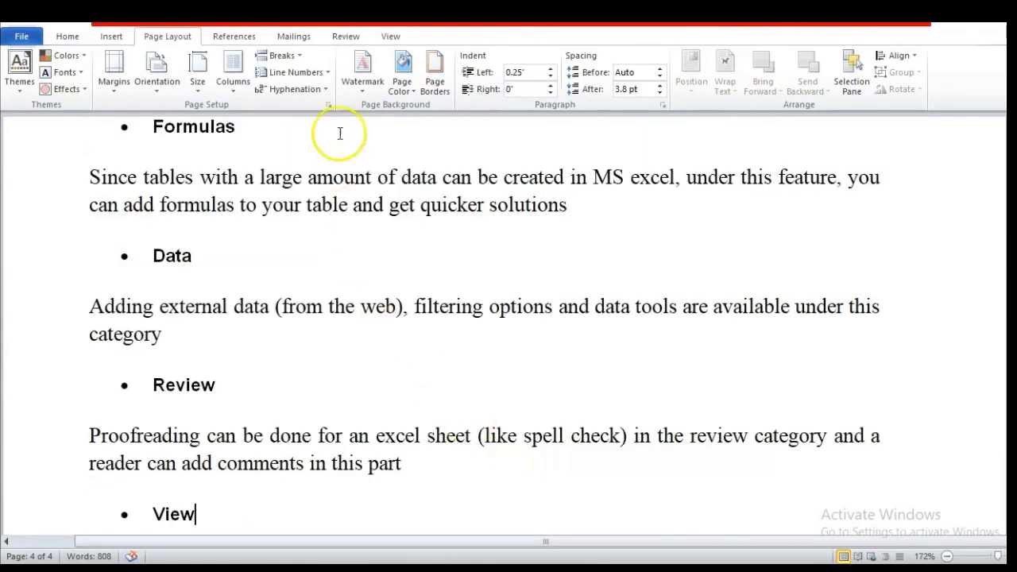
click(349, 36)
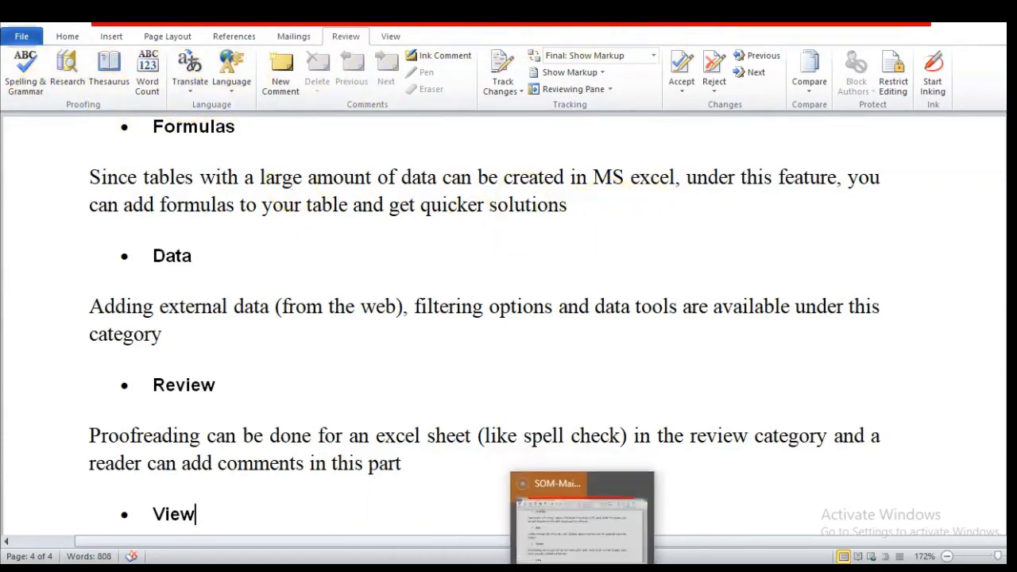
mouse_move(614, 568)
click(614, 508)
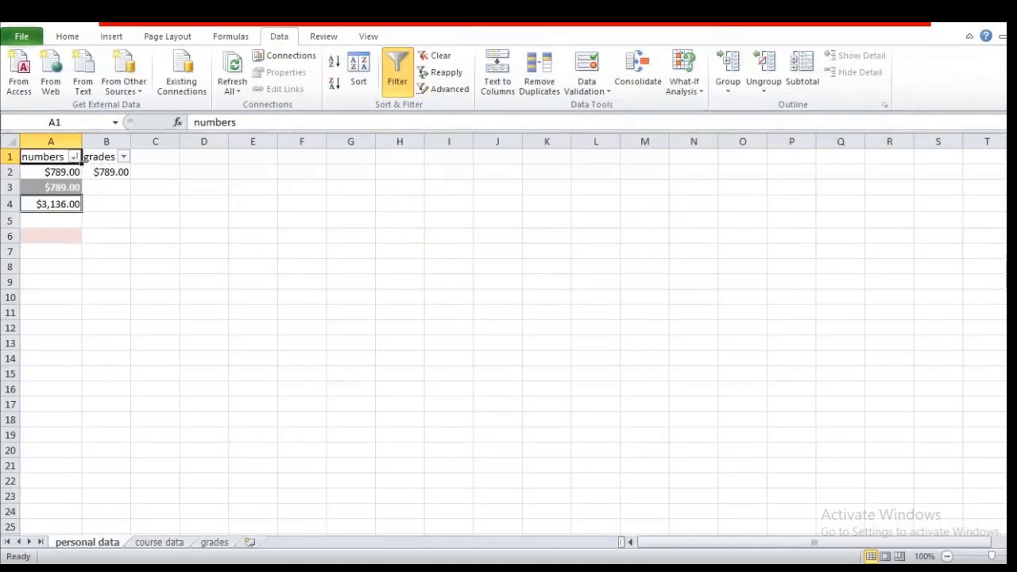
click(318, 36)
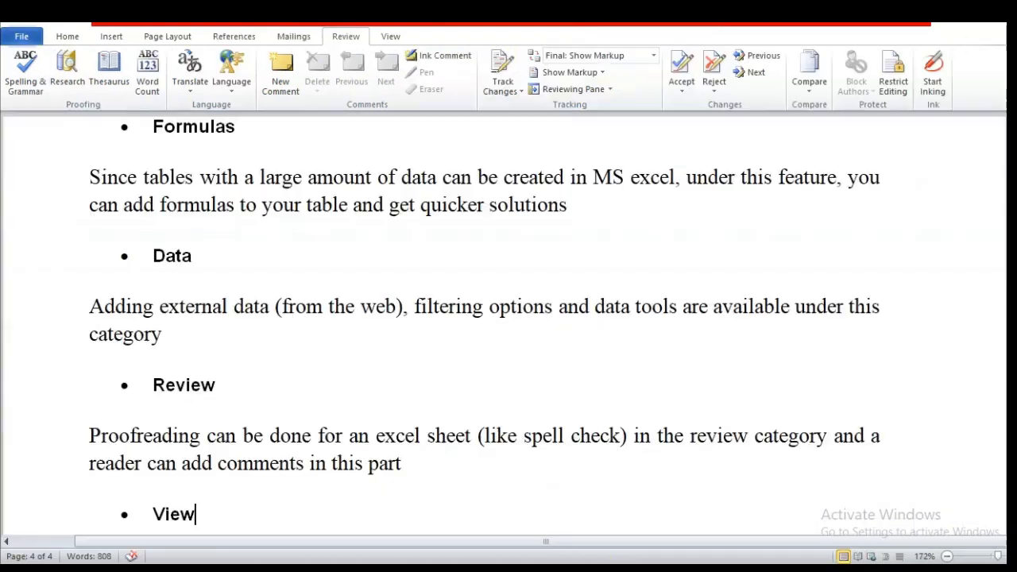
Step: Return to the Word notes and read the View section at the end of the document
click(372, 470)
key(Down)
key(Down)
key(Down)
click(522, 447)
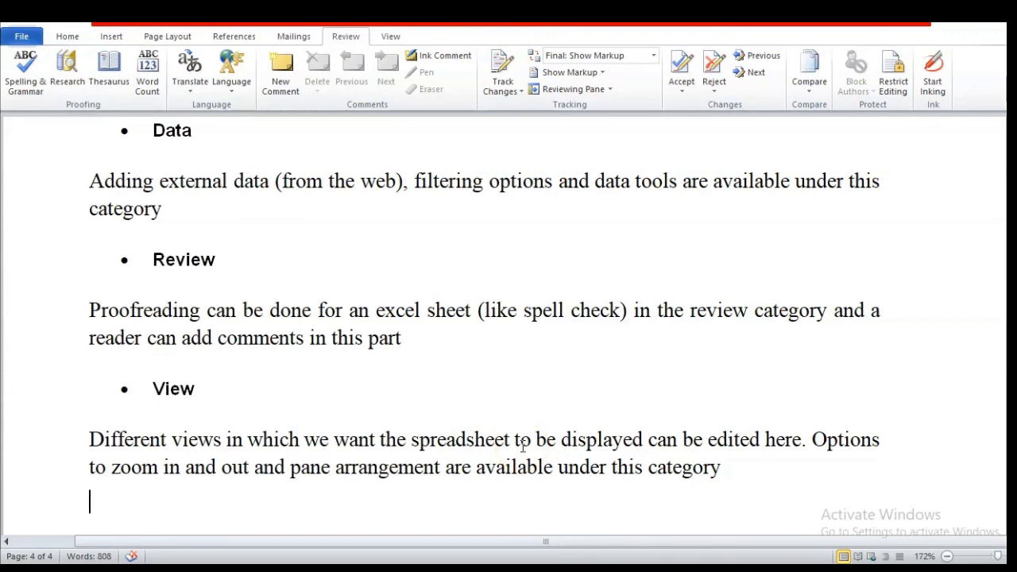
Step: Switch to the Excel workbook, show the personal data sheet in Page Layout view and select cell H4
click(608, 568)
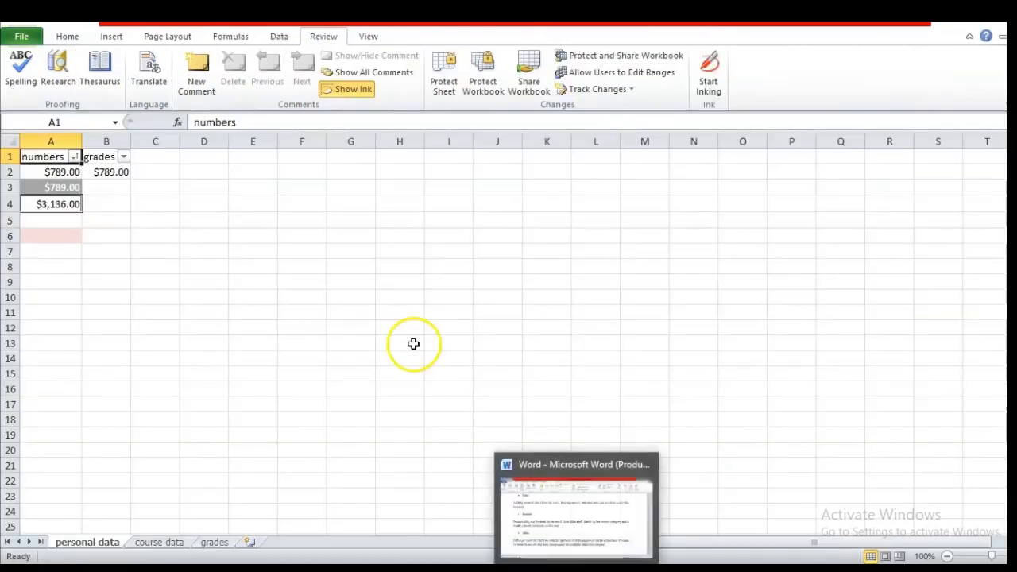
click(369, 36)
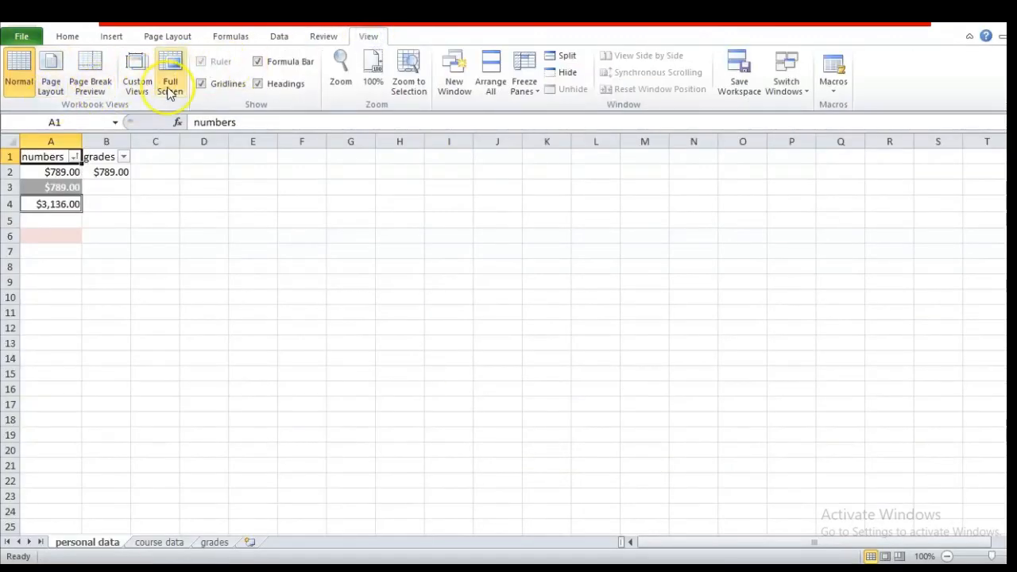
click(50, 87)
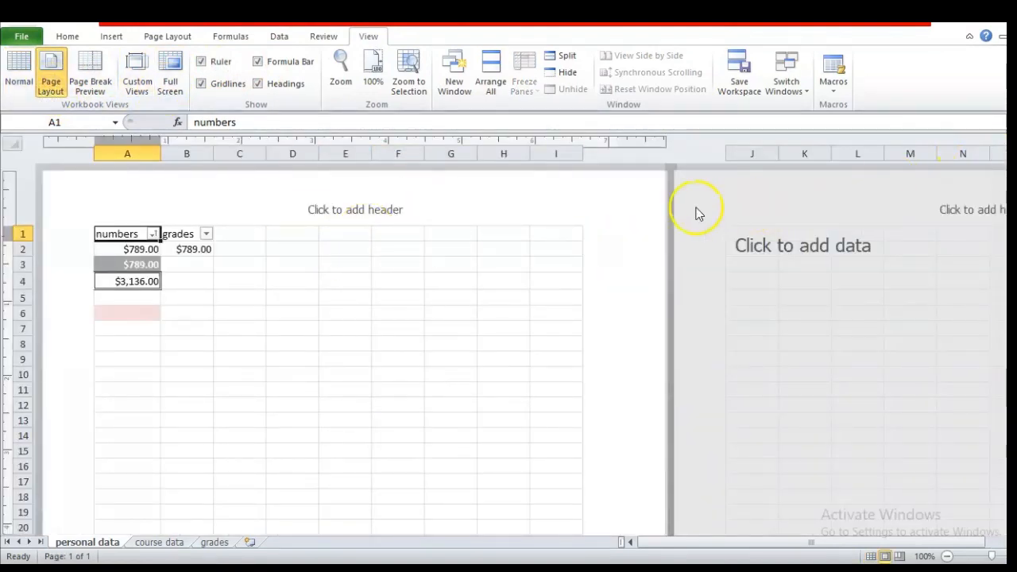
click(732, 245)
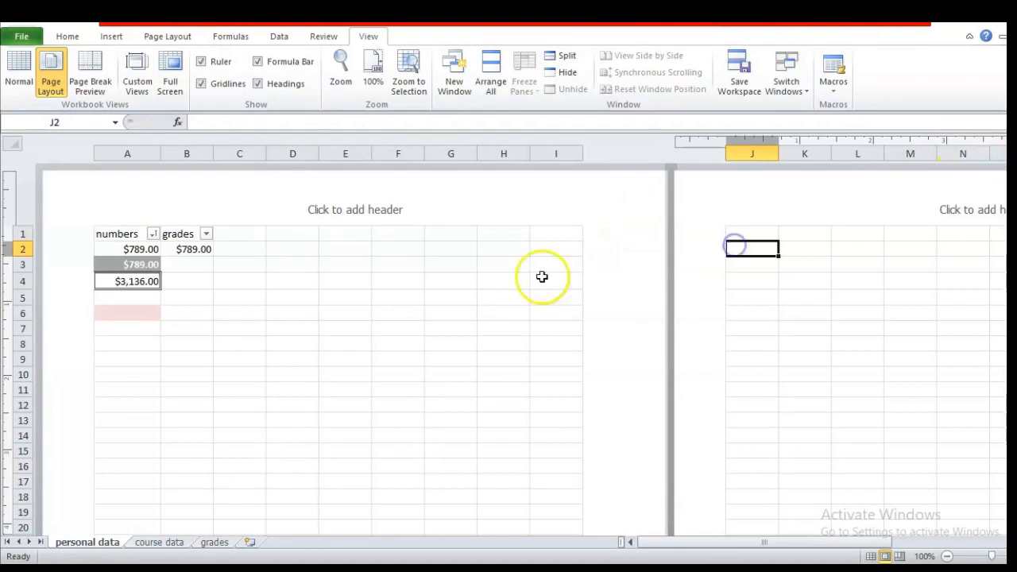
click(503, 281)
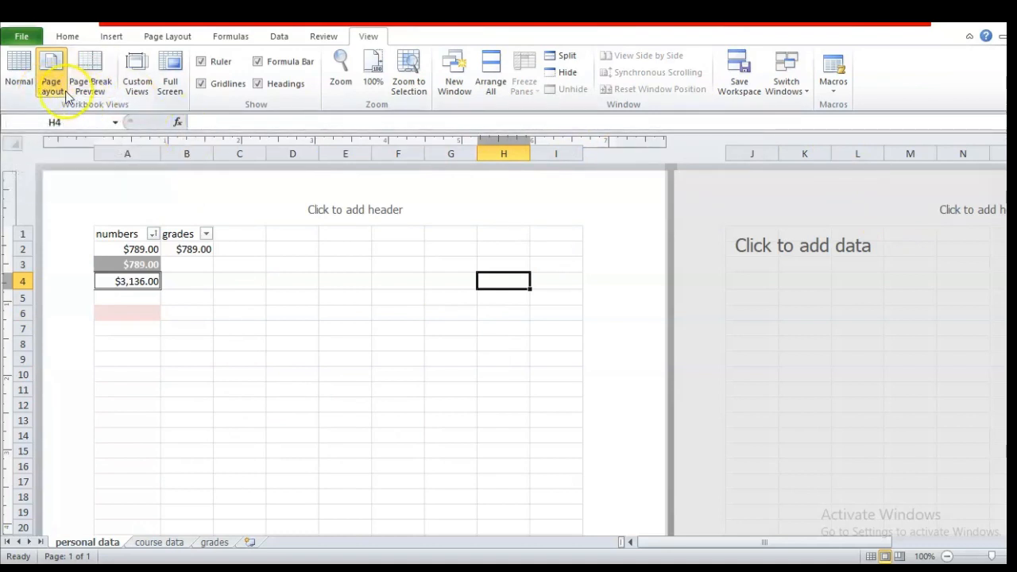
Step: Show the personal data sheet in Page Break Preview and dismiss the welcome message
click(101, 70)
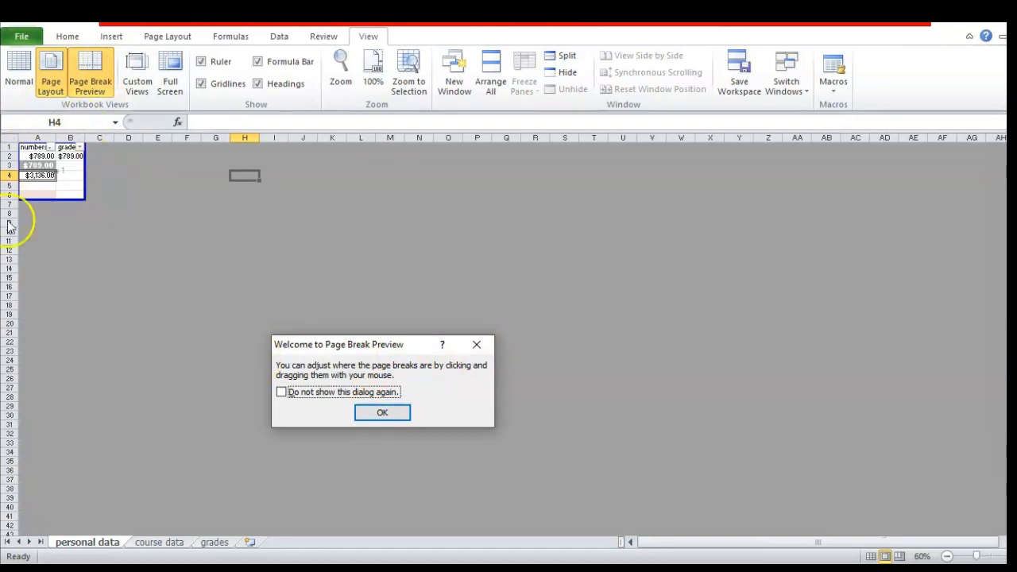
click(382, 413)
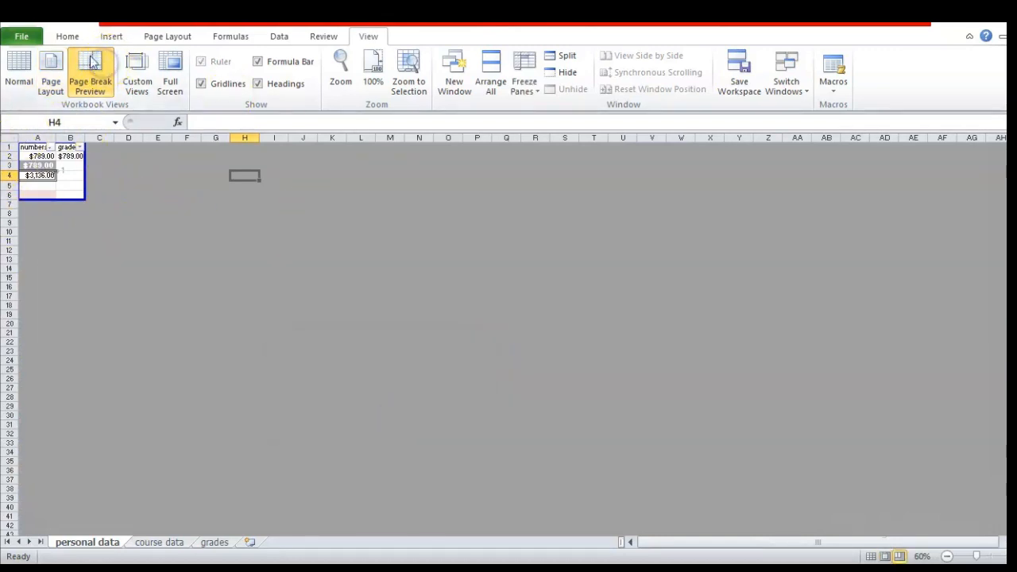
Step: Return the personal data sheet to Normal view, and examine the Arrange Windows options without applying an arrangement
key(alt+w)
key(p)
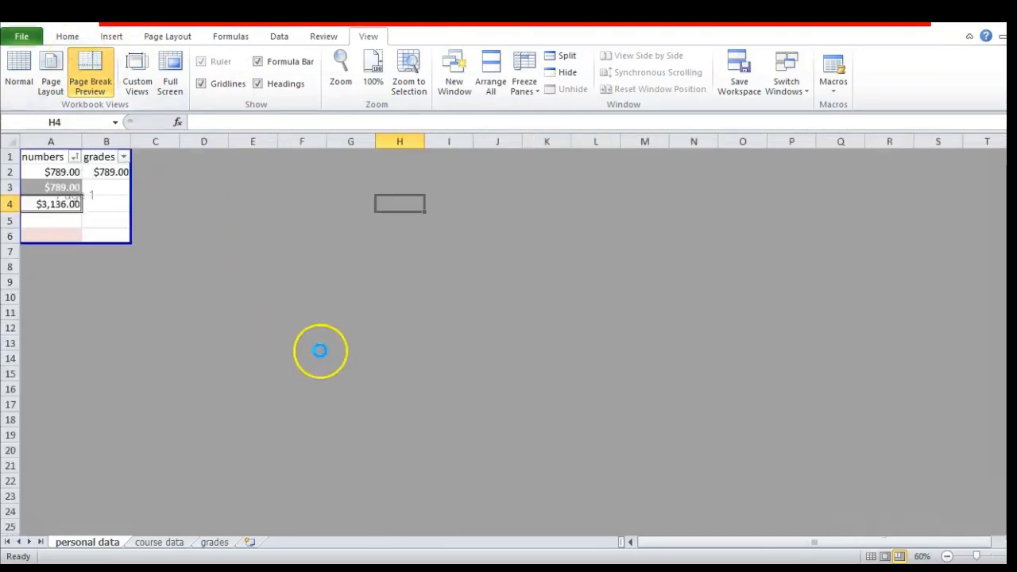
key(alt+w)
key(l)
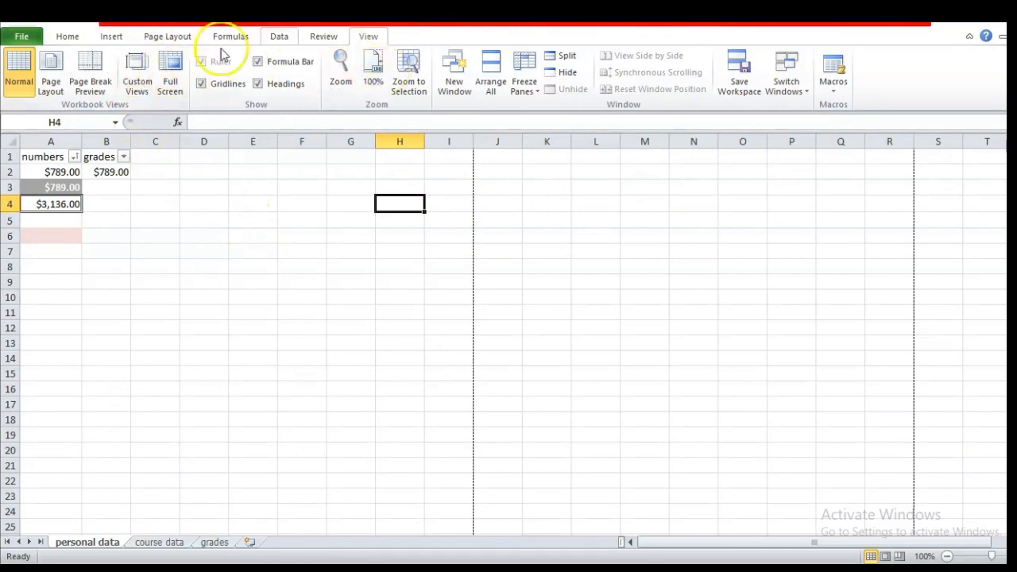
click(490, 75)
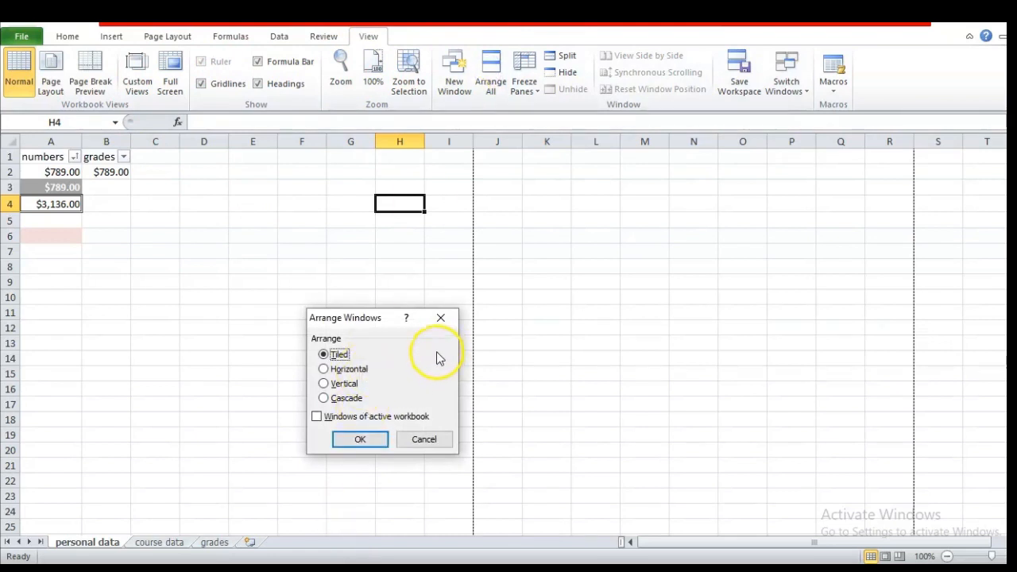
click(442, 319)
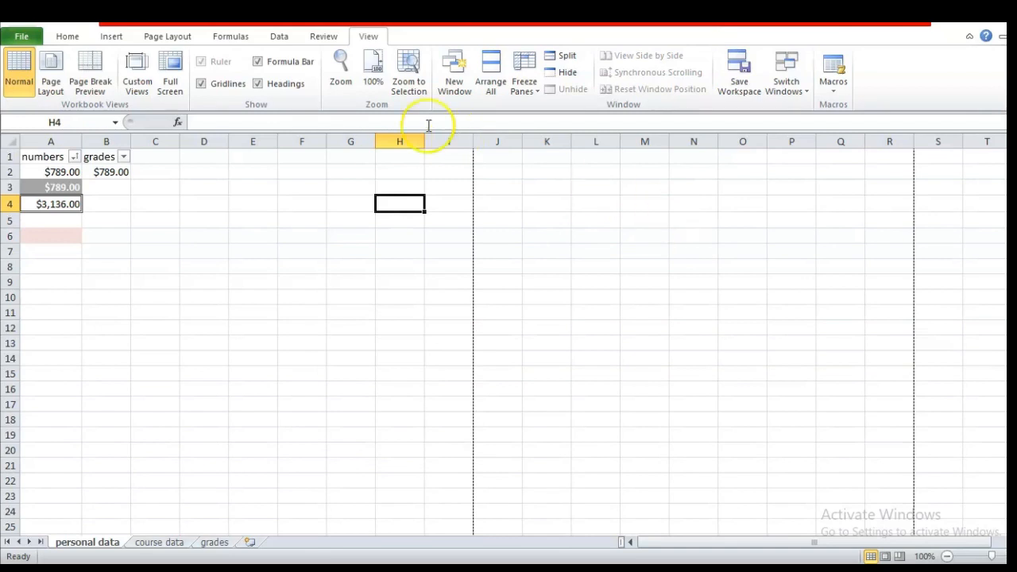
Step: Examine the file types available for saving the workbook under Save As, and cancel without saving
click(38, 37)
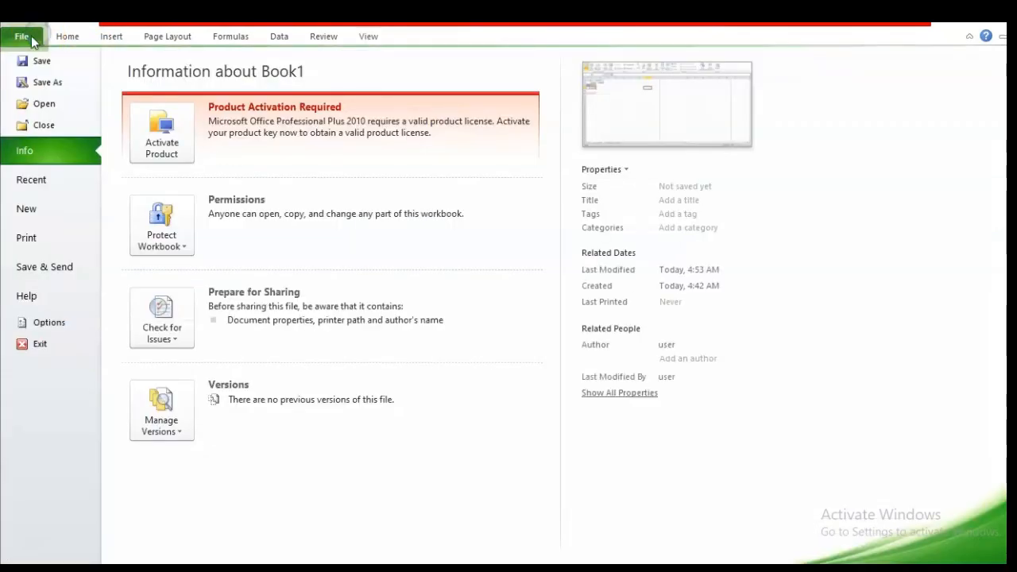
click(73, 81)
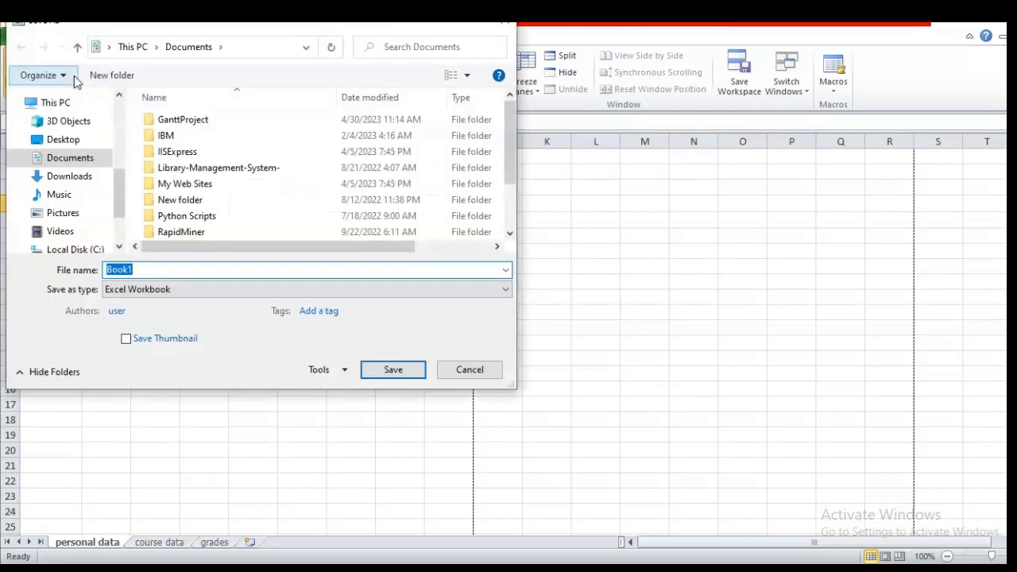
click(131, 289)
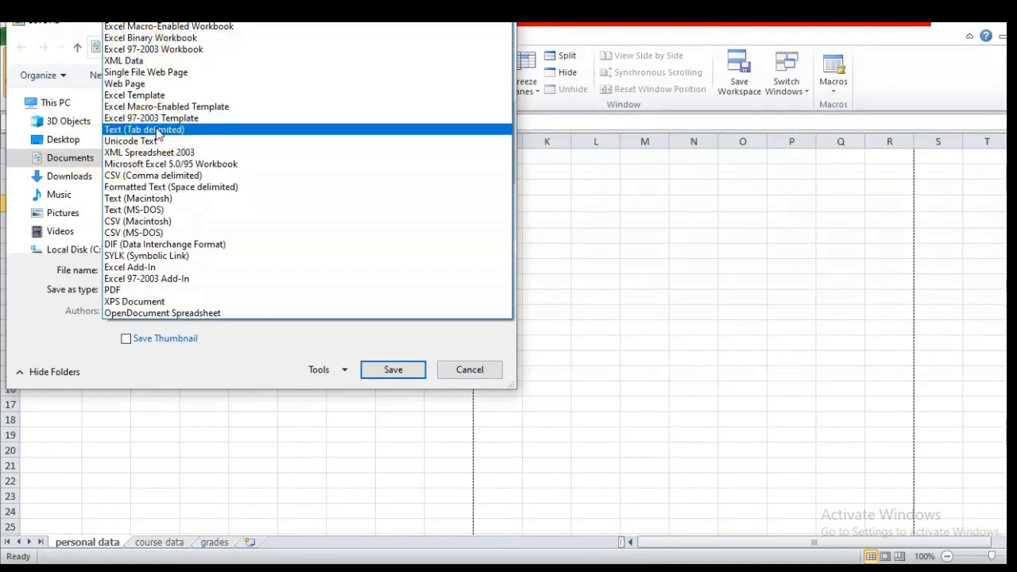
click(149, 173)
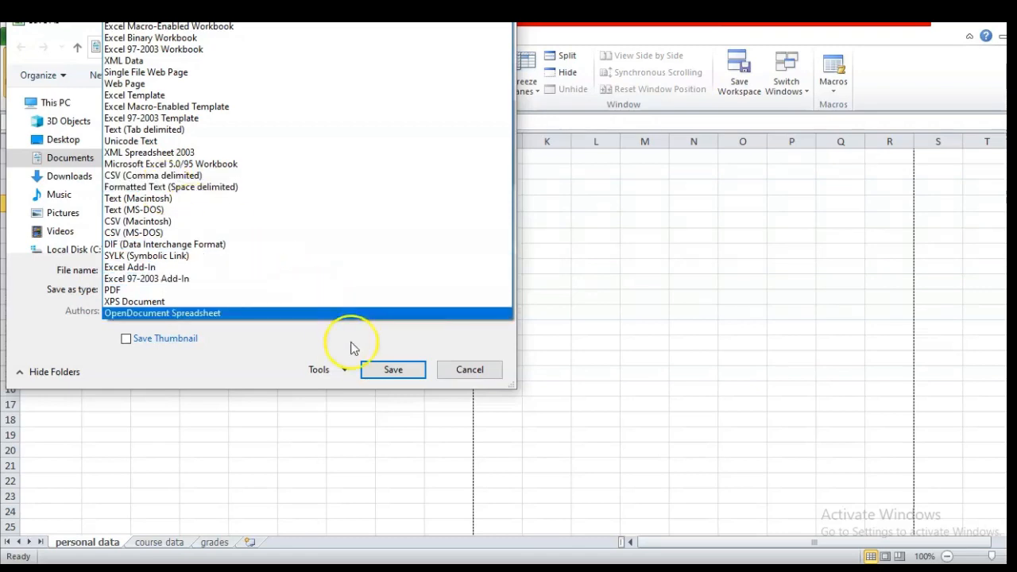
click(461, 372)
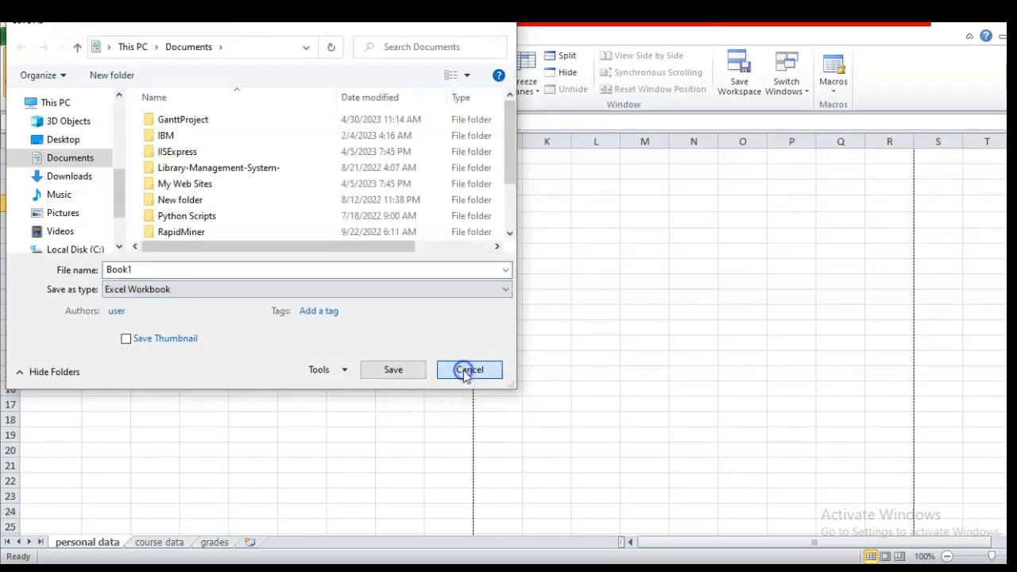
click(463, 370)
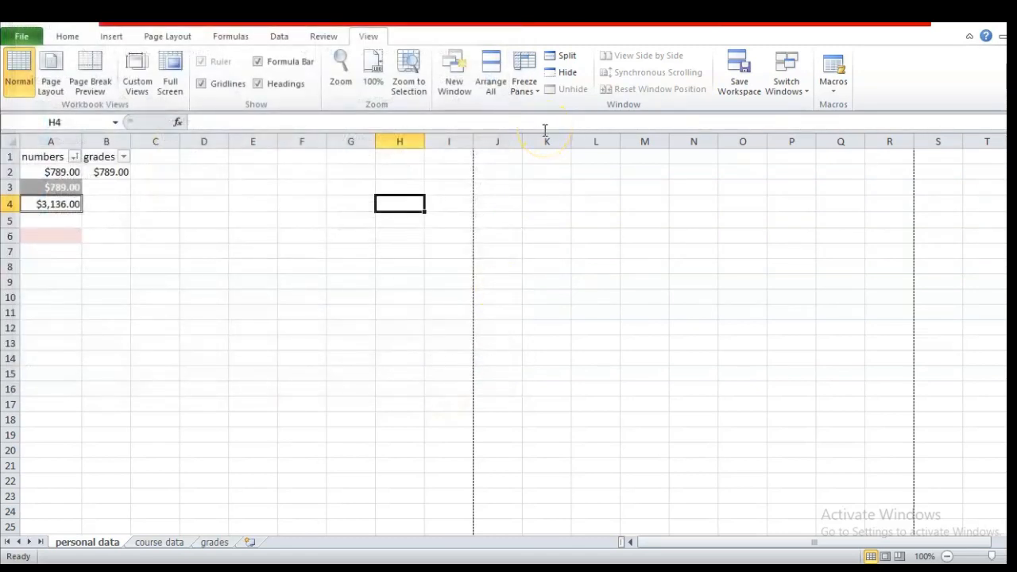